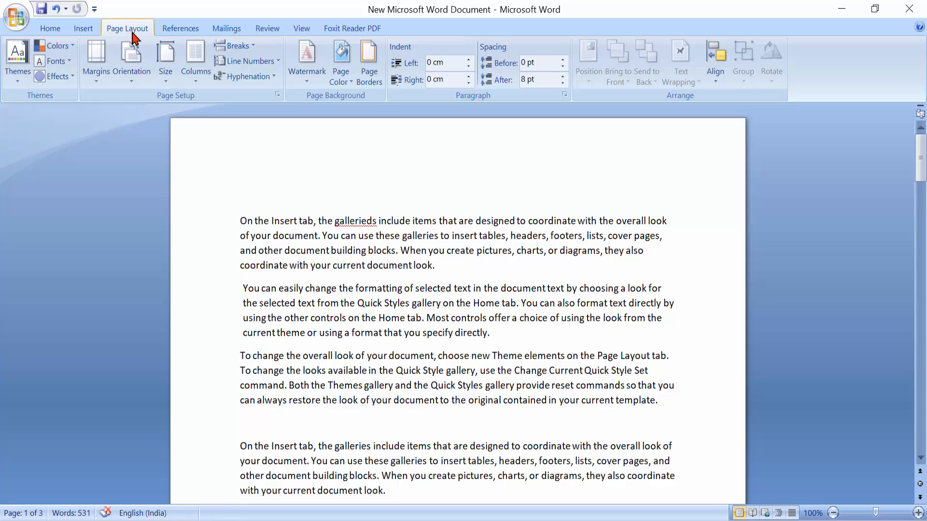
Correct the misspelled word "gallerieds" to "galleries" in the first paragraph and apply the Concourse theme to the document
{"action": "right_click", "coordinate": [356, 222]}
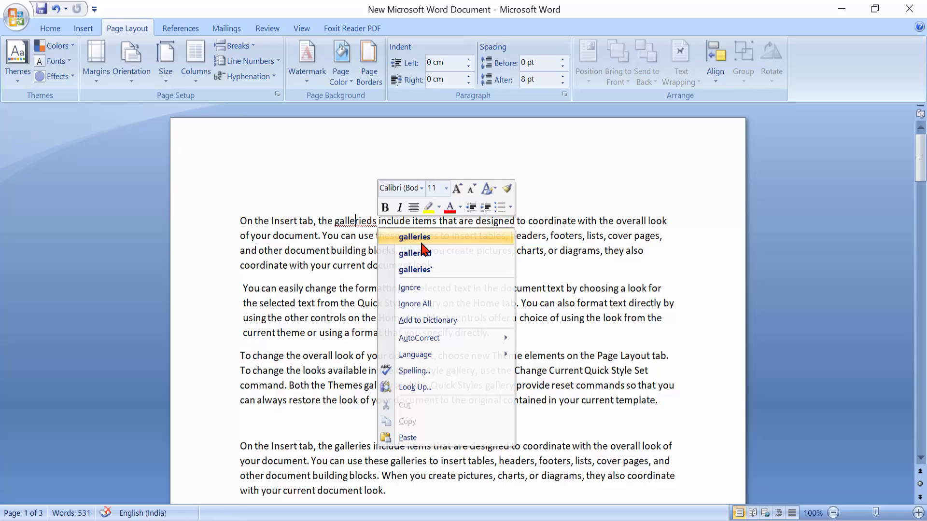
{"action": "left_click", "coordinate": [406, 239]}
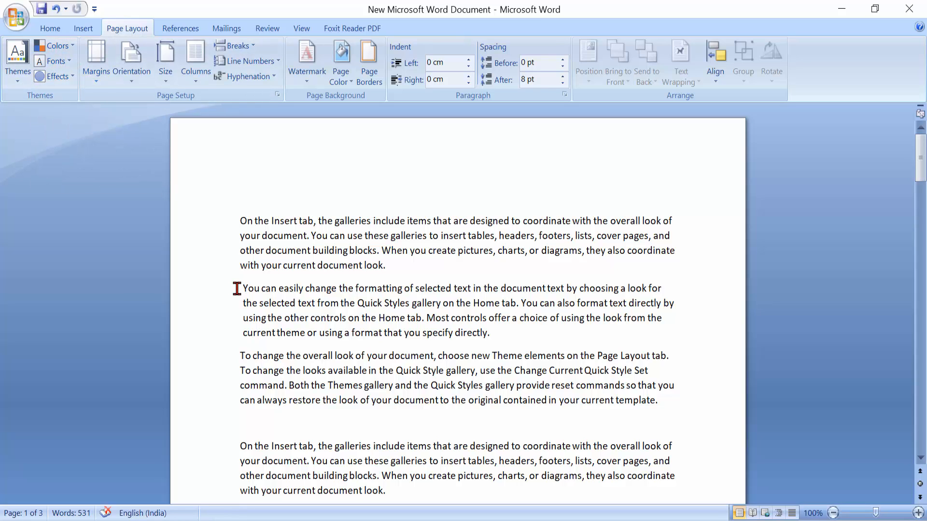
{"action": "left_click", "coordinate": [14, 83]}
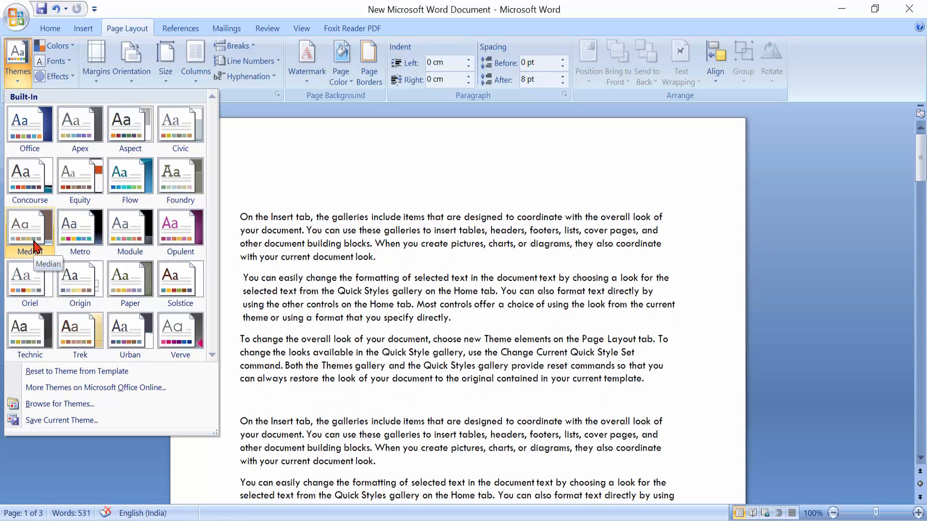
{"action": "left_click", "coordinate": [38, 193]}
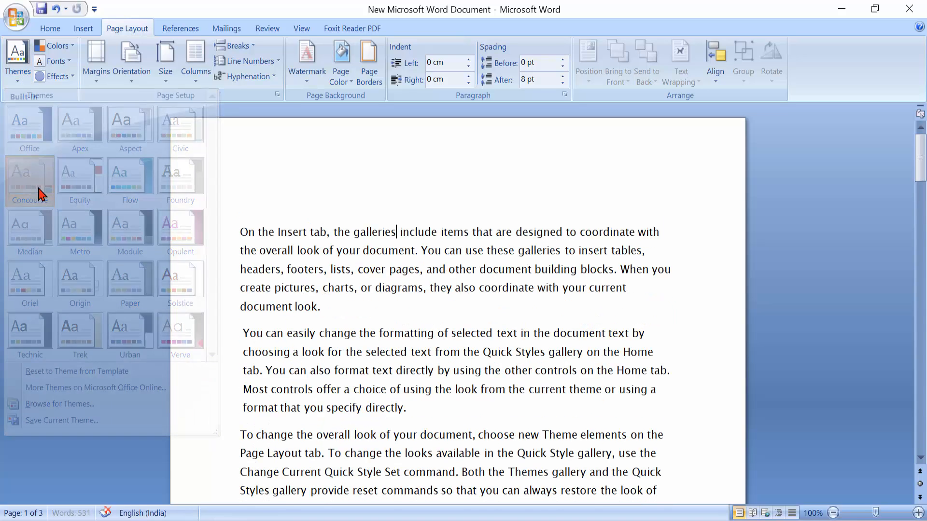
Look through the built-in theme fonts, theme effects and document themes
{"action": "left_click", "coordinate": [73, 61]}
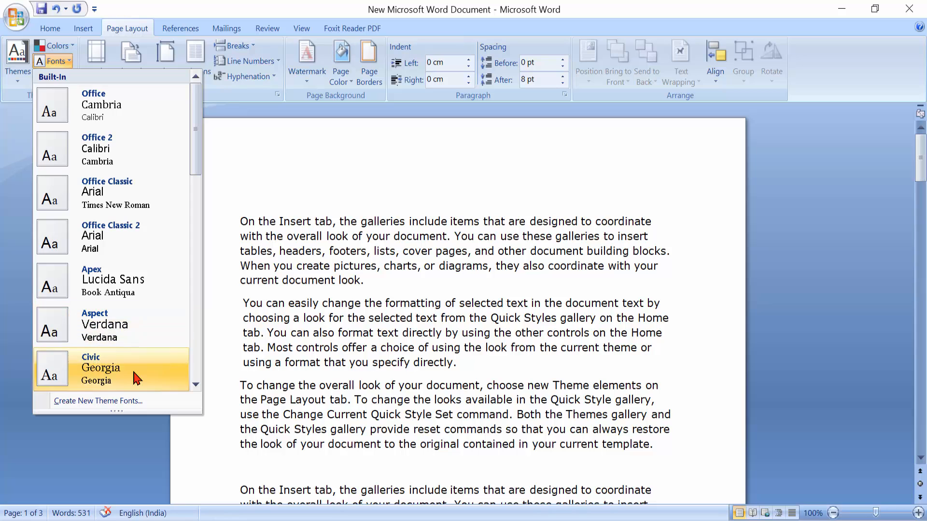
{"action": "left_click", "coordinate": [252, 227]}
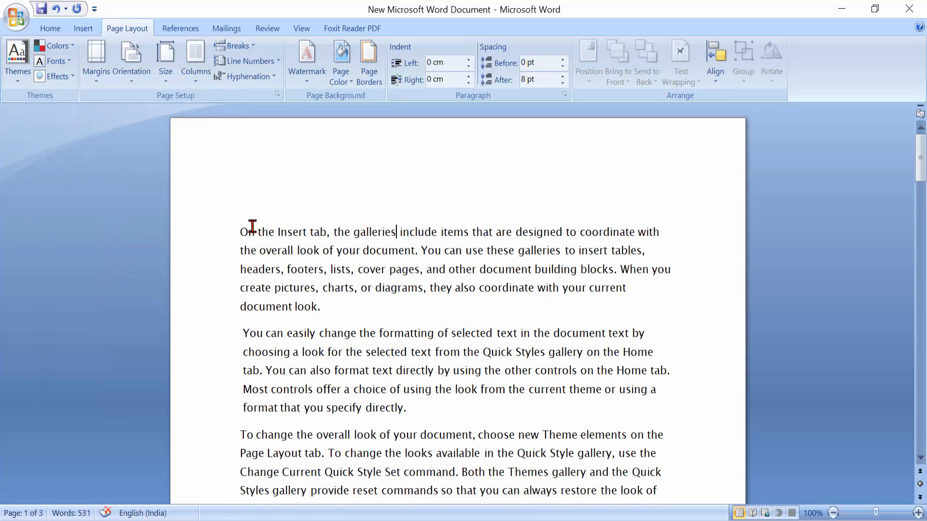
{"action": "left_click", "coordinate": [61, 77]}
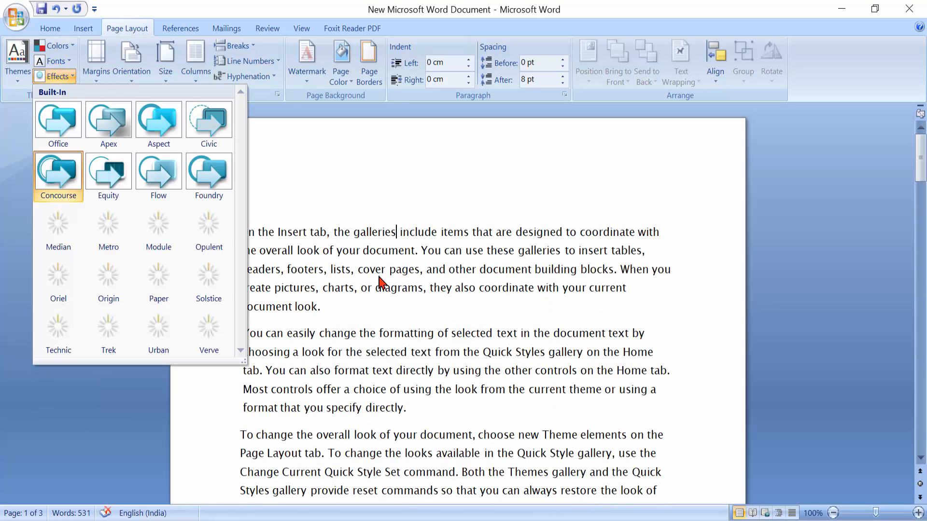
{"action": "left_click", "coordinate": [415, 332]}
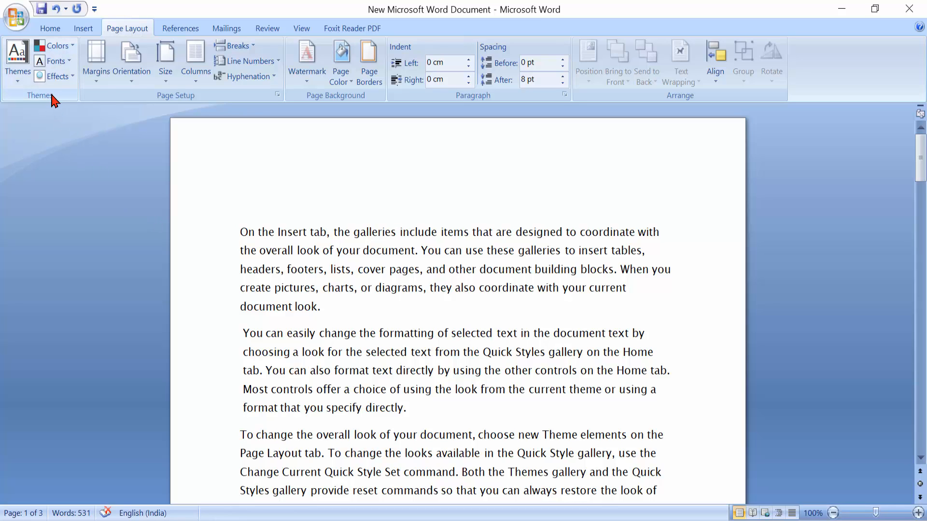
{"action": "left_click", "coordinate": [17, 68]}
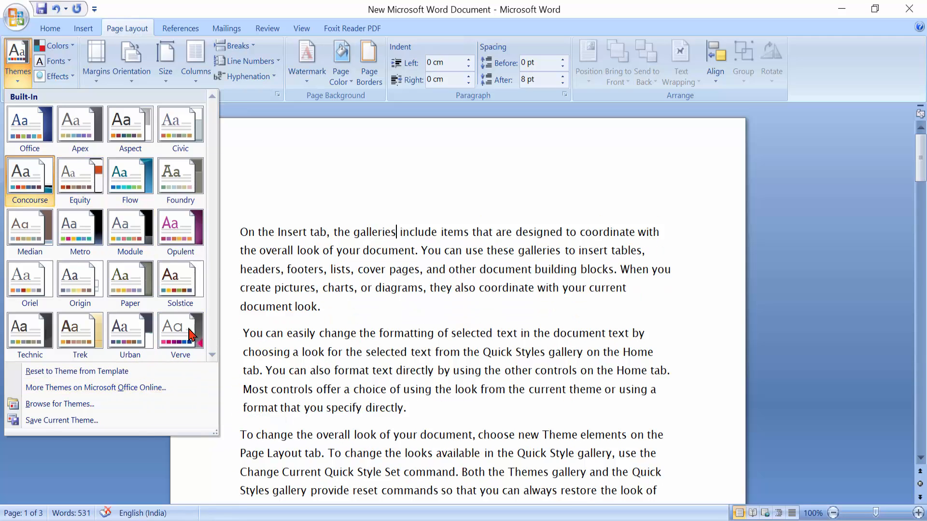
{"action": "left_click", "coordinate": [321, 363]}
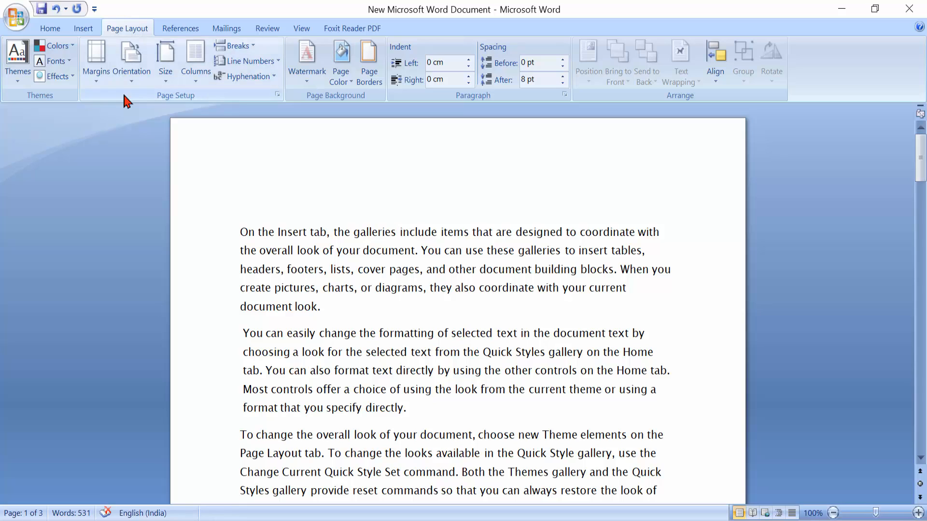
Apply the Normal margin preset of 2.54 cm on all sides to the page
{"action": "left_click", "coordinate": [95, 85]}
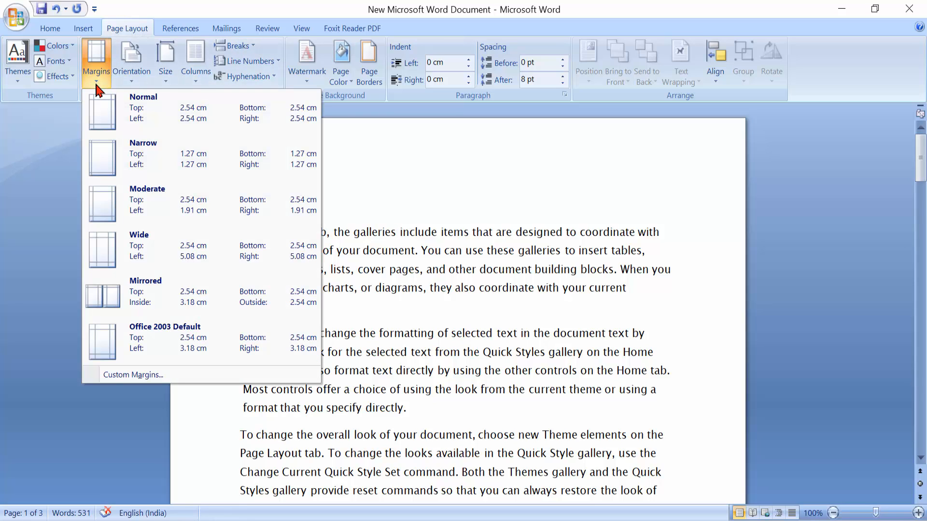
{"action": "left_click", "coordinate": [131, 121]}
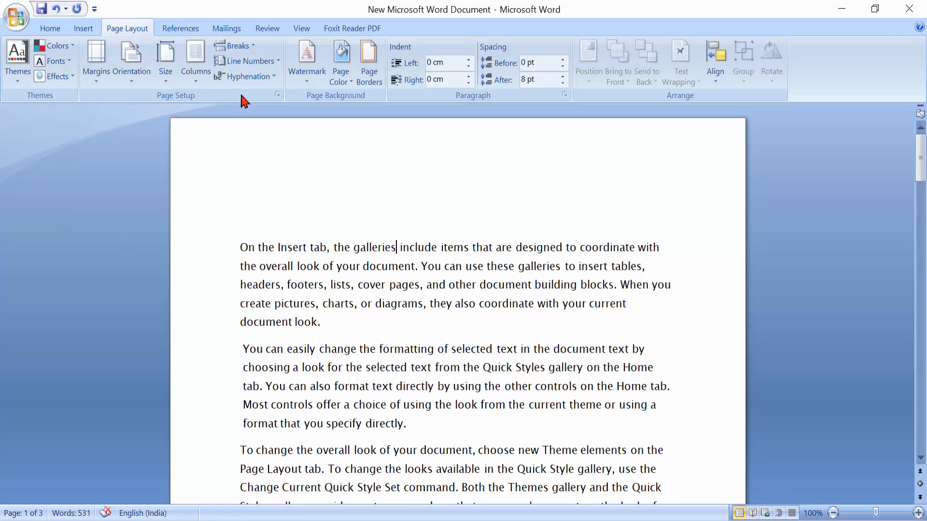
Apply the Narrow margin preset of 1.27 cm on all sides and delete the blank lines above the first paragraph
{"action": "left_click", "coordinate": [94, 75]}
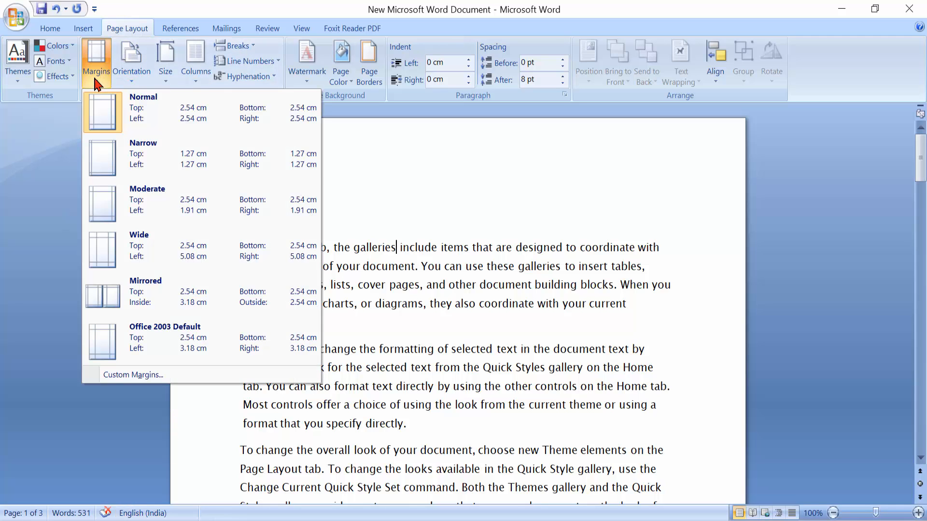
{"action": "left_click", "coordinate": [127, 155]}
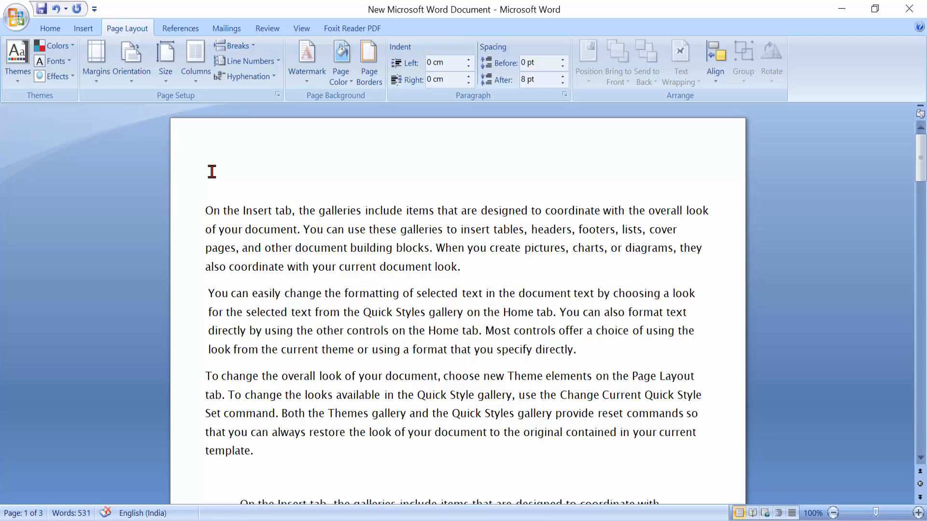
{"action": "key", "text": "Delete"}
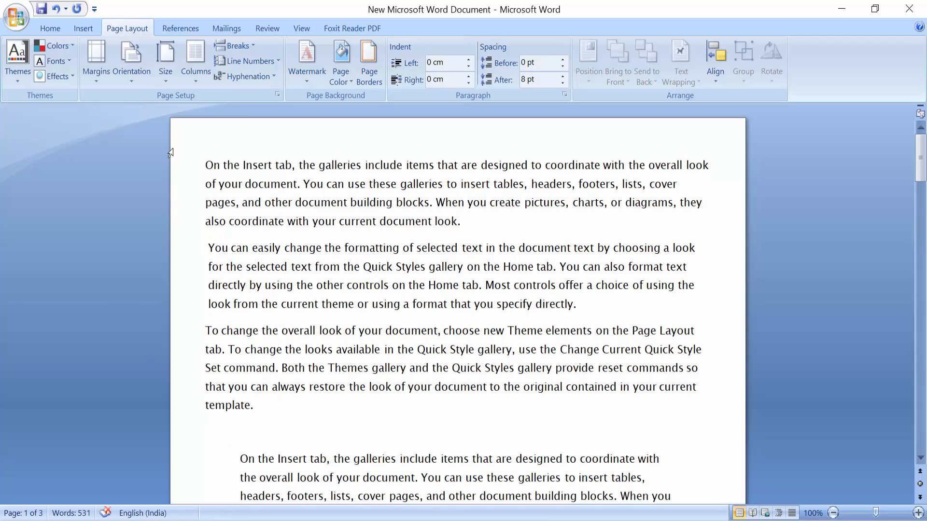
Try the Moderate and Wide margin presets on the page and return to the Normal preset
{"action": "left_click", "coordinate": [89, 76]}
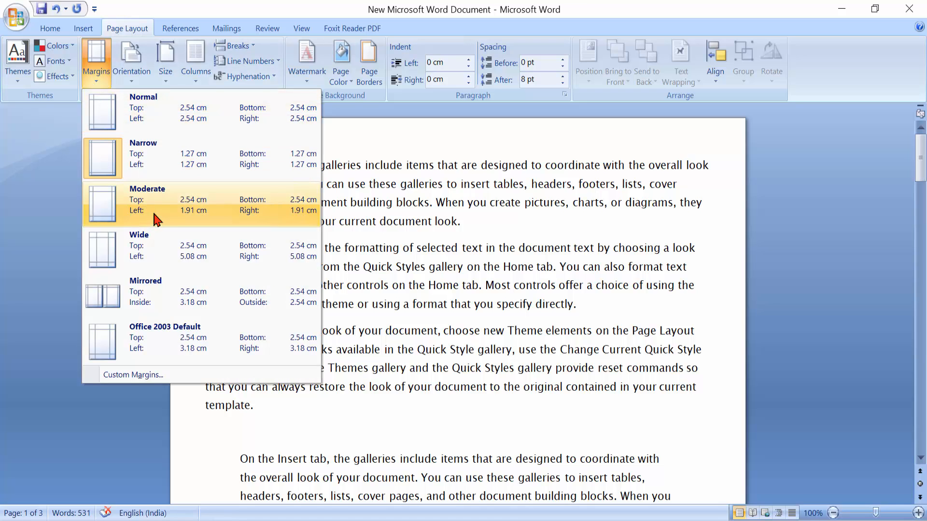
{"action": "left_click", "coordinate": [157, 219]}
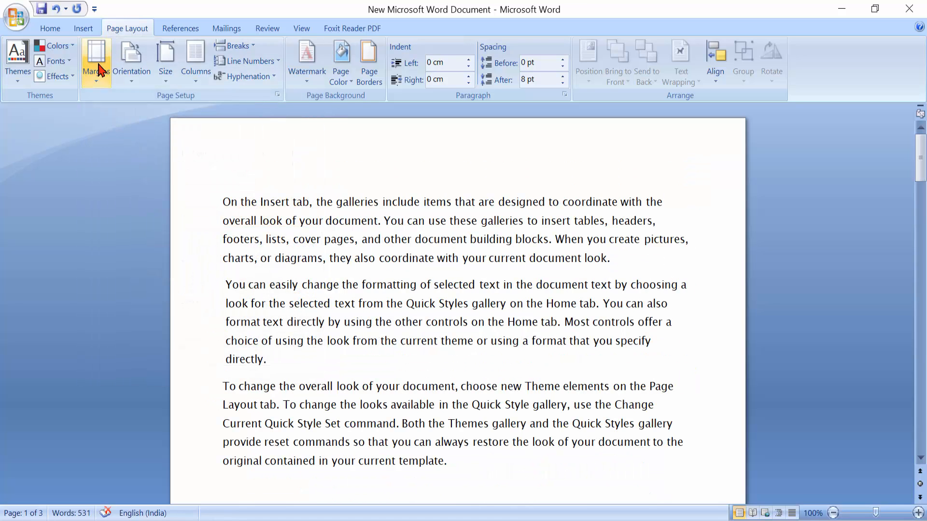
{"action": "left_click", "coordinate": [102, 83]}
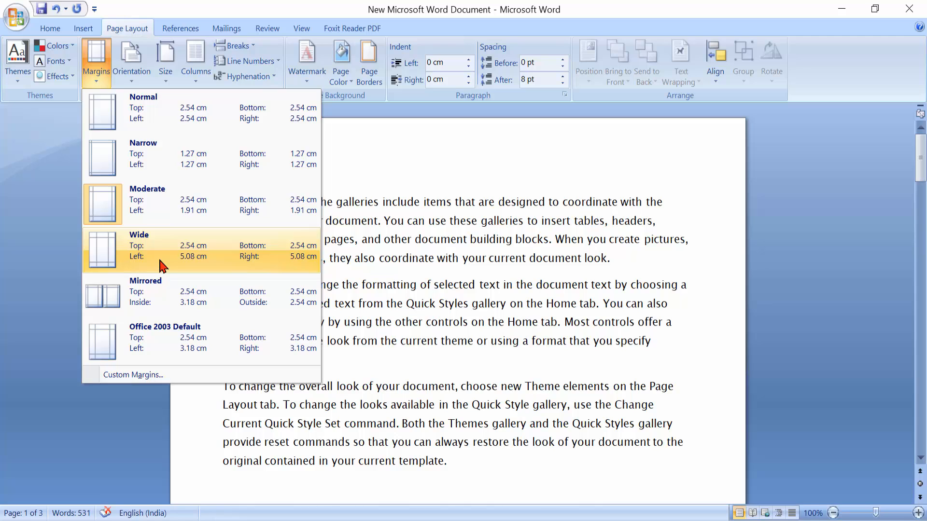
{"action": "left_click", "coordinate": [161, 266]}
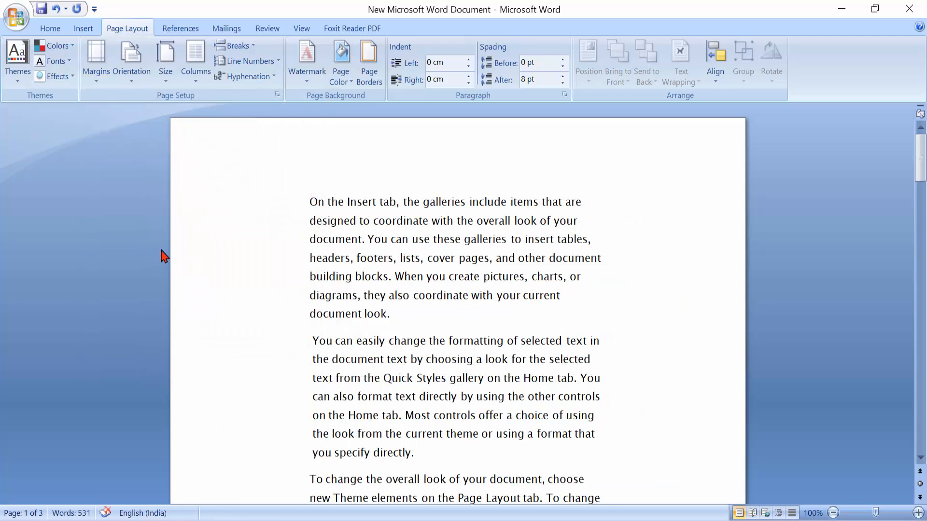
{"action": "left_click", "coordinate": [95, 72]}
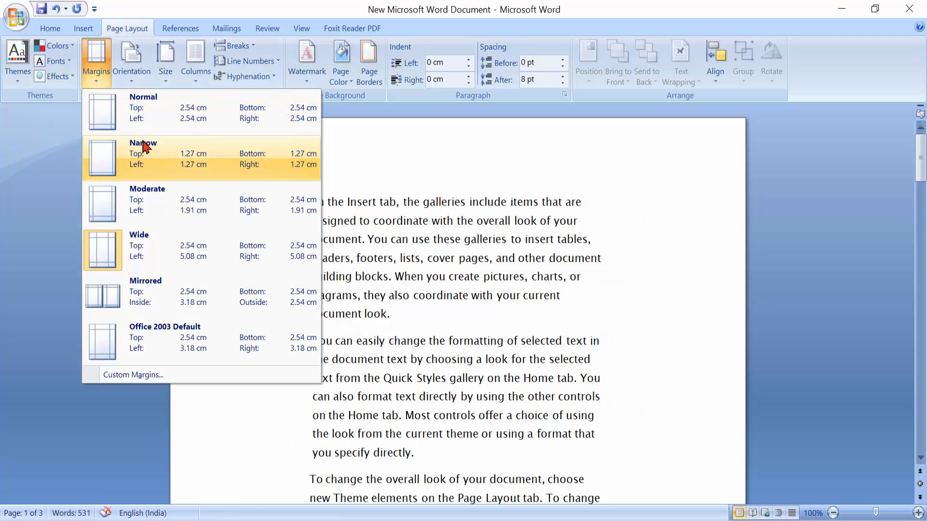
{"action": "left_click", "coordinate": [141, 103]}
Apply the Mirrored margin preset and check the facing pages in Full Screen Reading view
{"action": "left_click", "coordinate": [103, 83]}
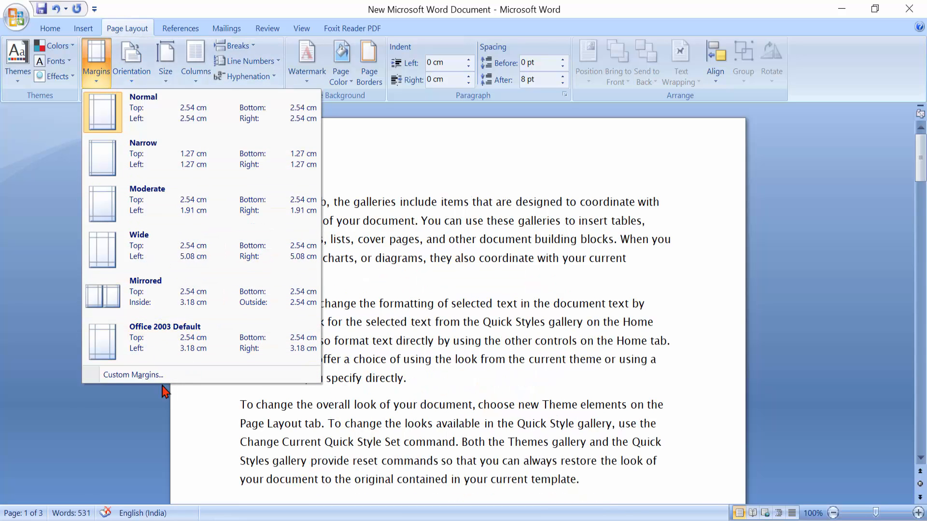
{"action": "left_click", "coordinate": [142, 301]}
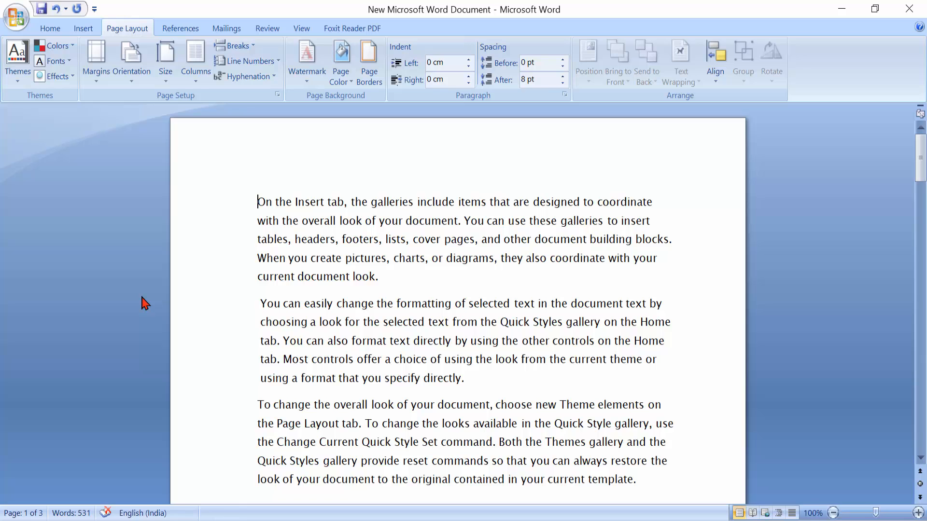
{"action": "left_click", "coordinate": [753, 513]}
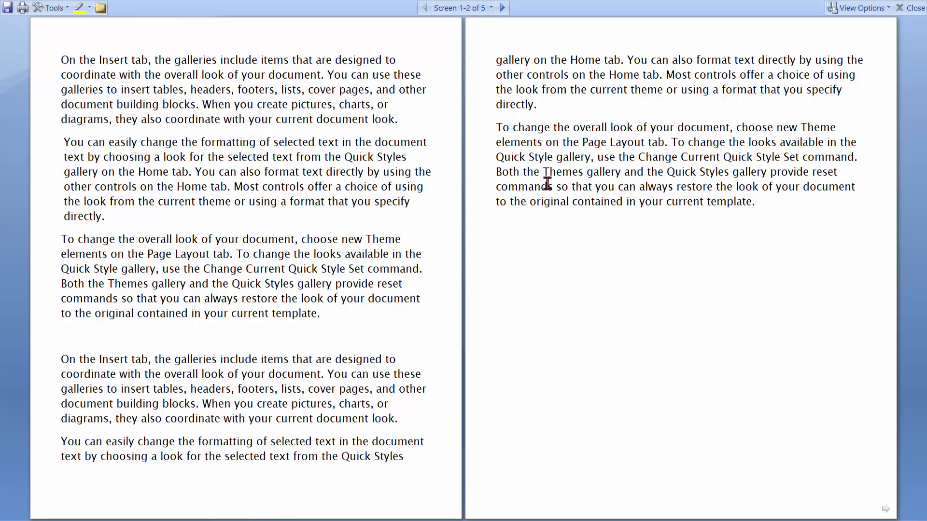
{"action": "left_click", "coordinate": [919, 9]}
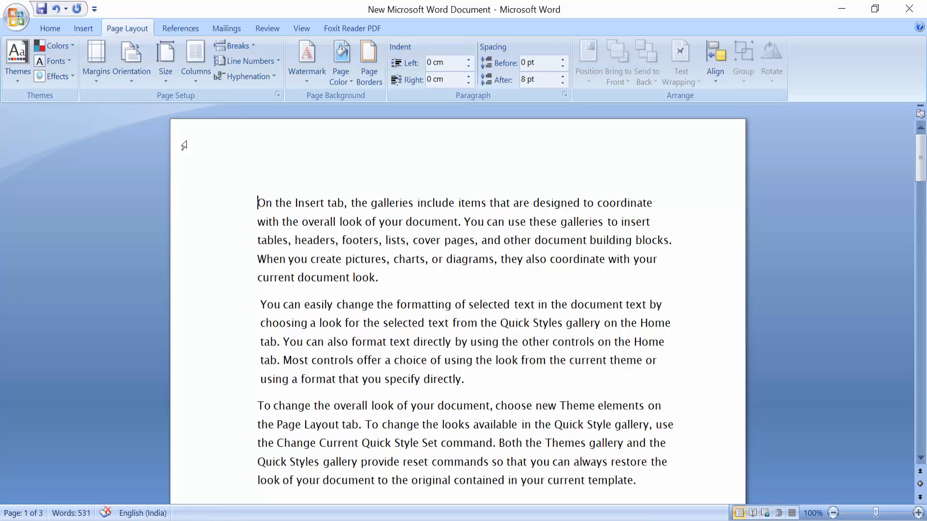
{"action": "left_click", "coordinate": [100, 77]}
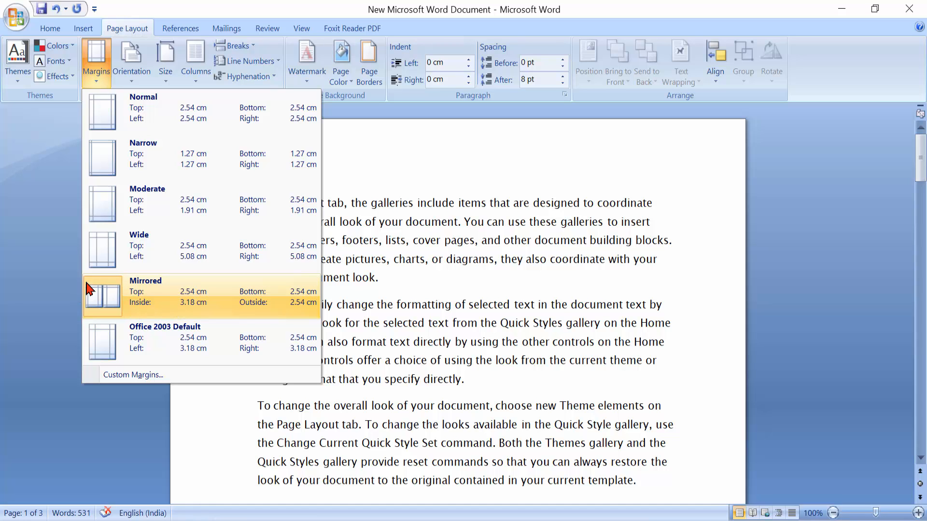
{"action": "left_click", "coordinate": [434, 300]}
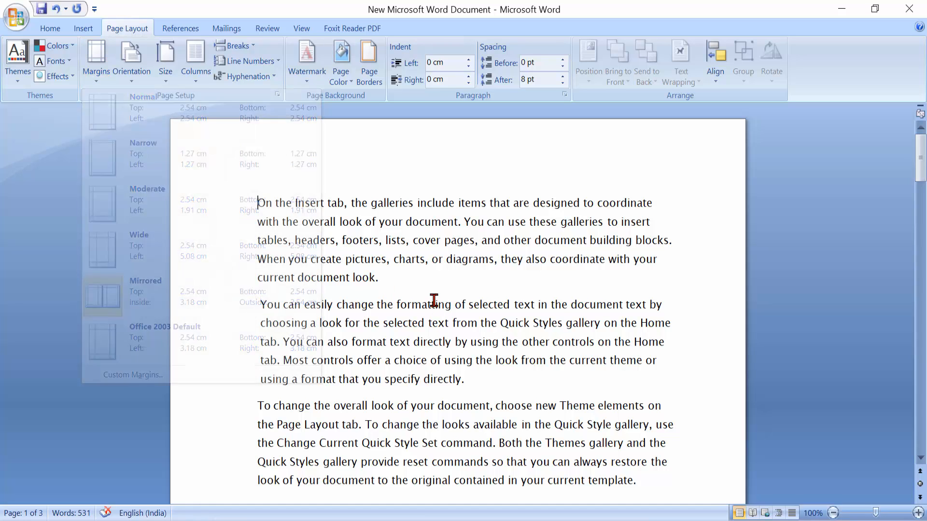
Open the custom margin settings and set the top margin to 3 cm
{"action": "left_click", "coordinate": [103, 73]}
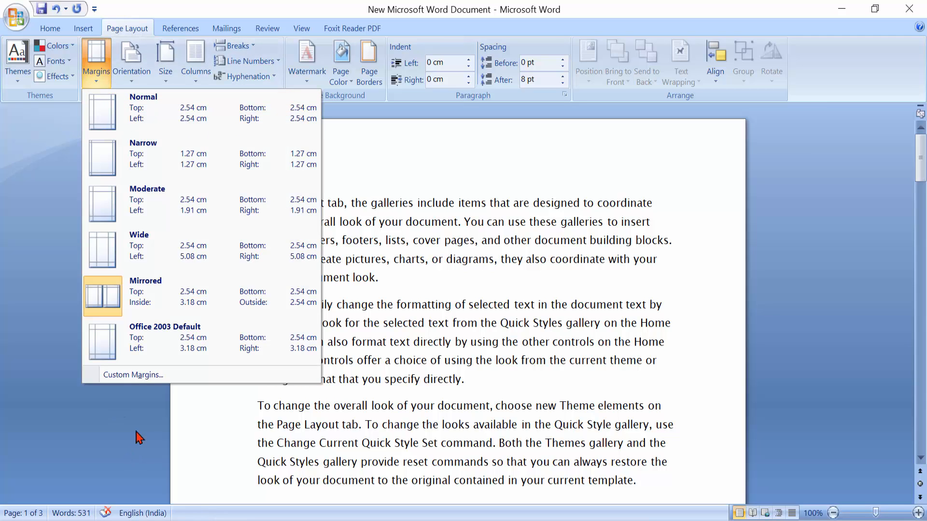
{"action": "left_click", "coordinate": [143, 376]}
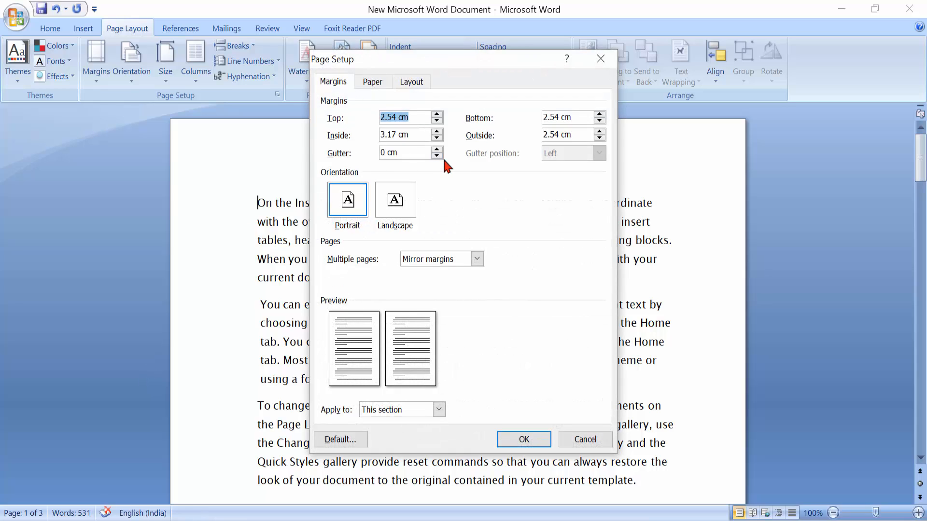
{"action": "left_click", "coordinate": [436, 115]}
{"action": "left_click", "coordinate": [437, 114]}
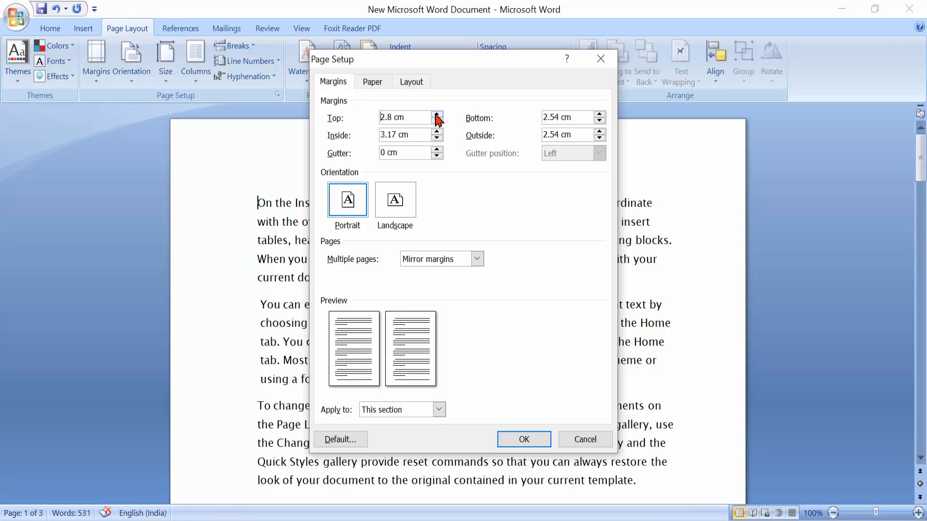
{"action": "left_click", "coordinate": [437, 115]}
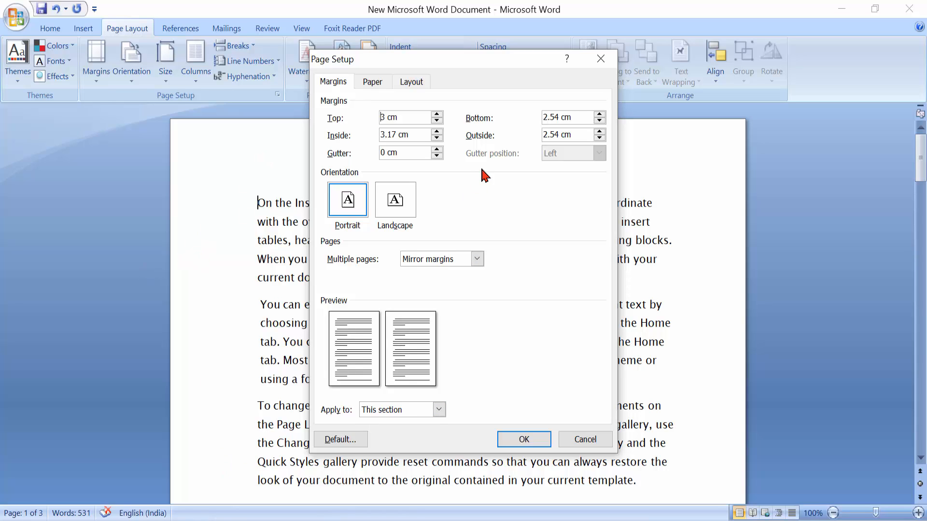
Set the gutter to 3.9 cm in the custom margin settings, keeping mirror margins for this section
{"action": "left_click", "coordinate": [438, 150]}
{"action": "left_click", "coordinate": [437, 150]}
{"action": "left_click", "coordinate": [438, 150]}
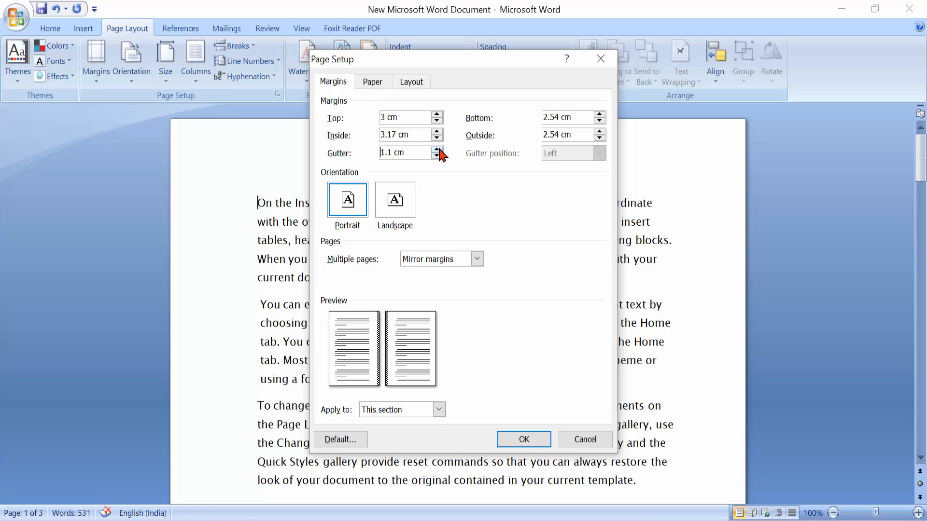
{"action": "left_click", "coordinate": [438, 150]}
{"action": "left_click", "coordinate": [437, 150]}
{"action": "left_click", "coordinate": [437, 150]}
{"action": "left_click", "coordinate": [437, 150]}
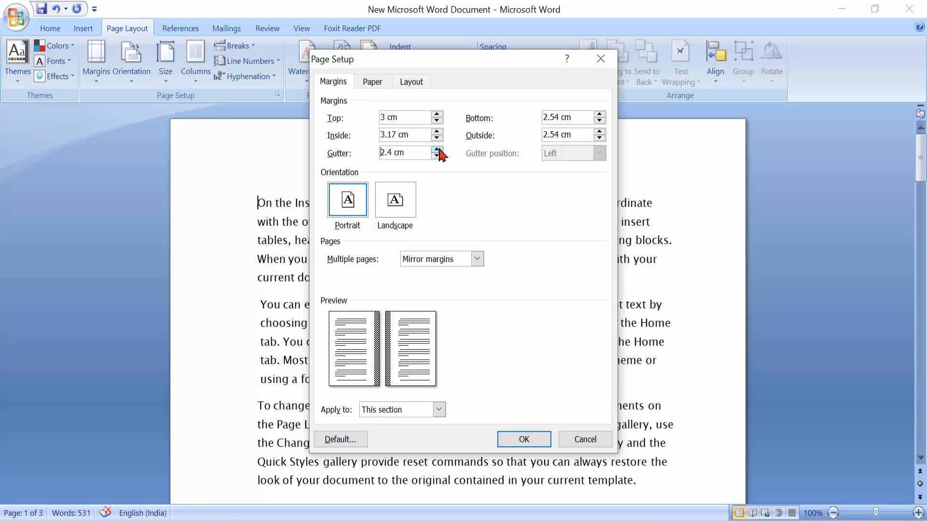
{"action": "left_click", "coordinate": [437, 150]}
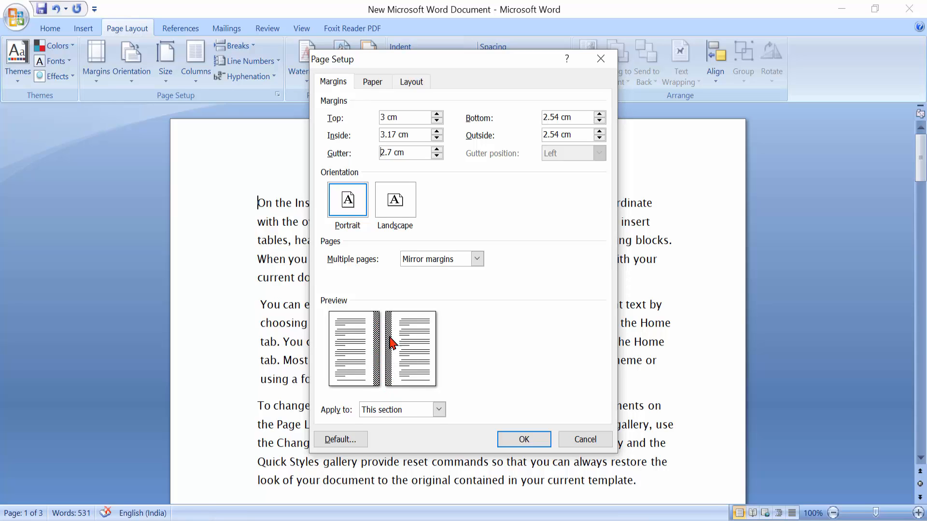
{"action": "double_click", "coordinate": [438, 152]}
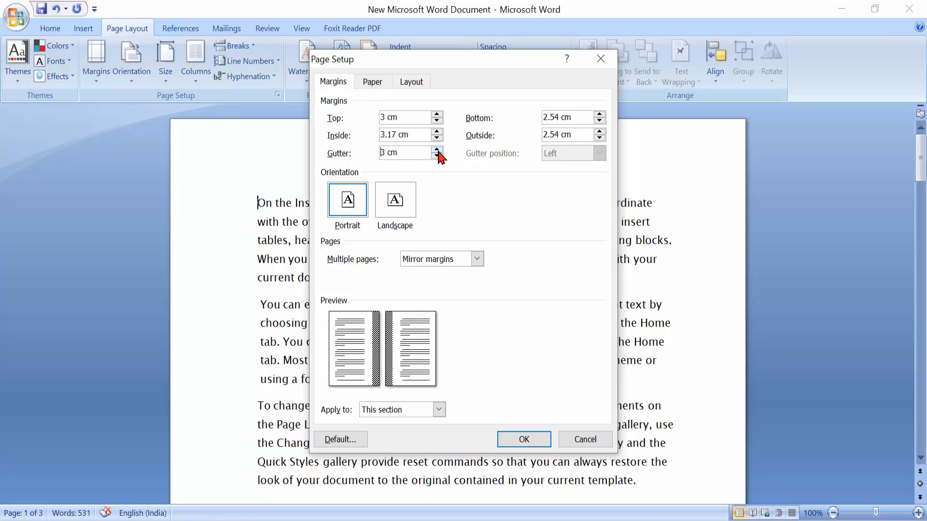
{"action": "triple_click", "coordinate": [438, 151]}
{"action": "triple_click", "coordinate": [438, 151]}
{"action": "triple_click", "coordinate": [438, 151]}
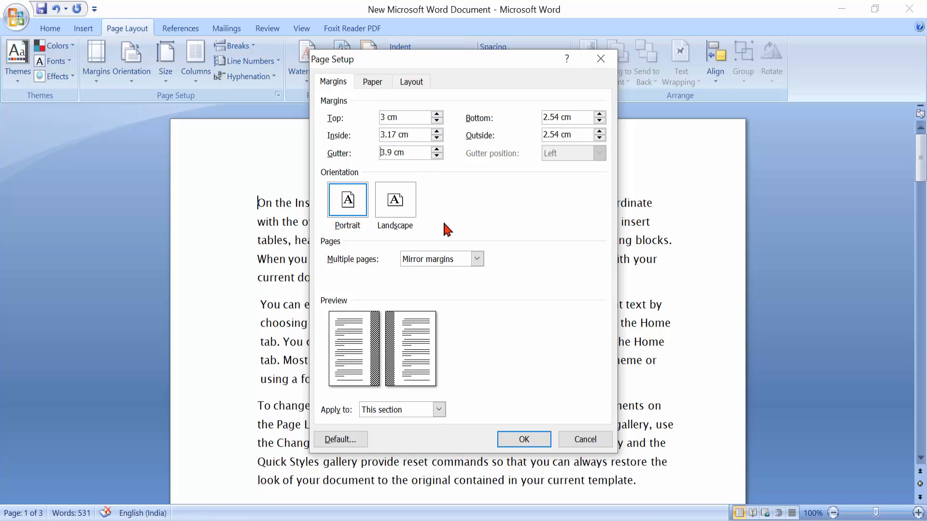
Try the 2 pages per sheet and Book fold options for multiple pages in the page setup, finishing on Normal
{"action": "left_click", "coordinate": [476, 260]}
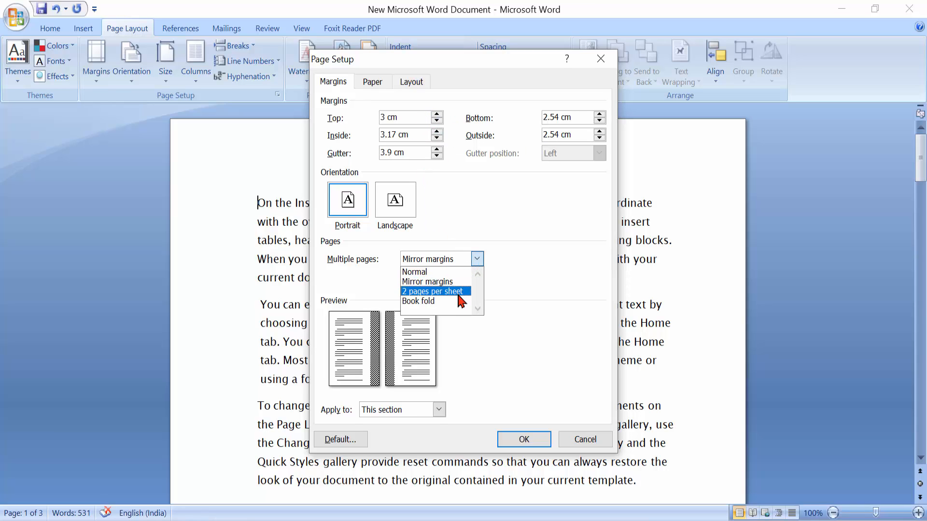
{"action": "left_click", "coordinate": [434, 292]}
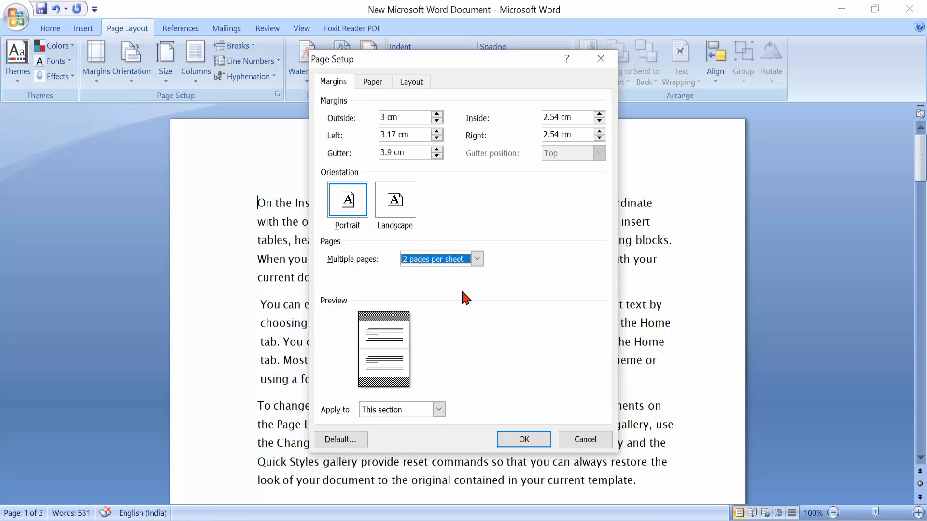
{"action": "left_click", "coordinate": [477, 261]}
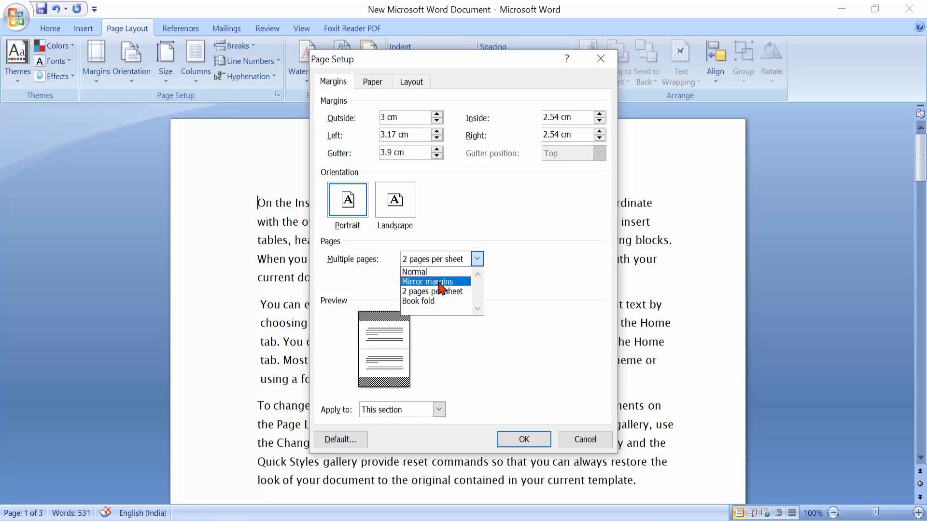
{"action": "left_click", "coordinate": [424, 301]}
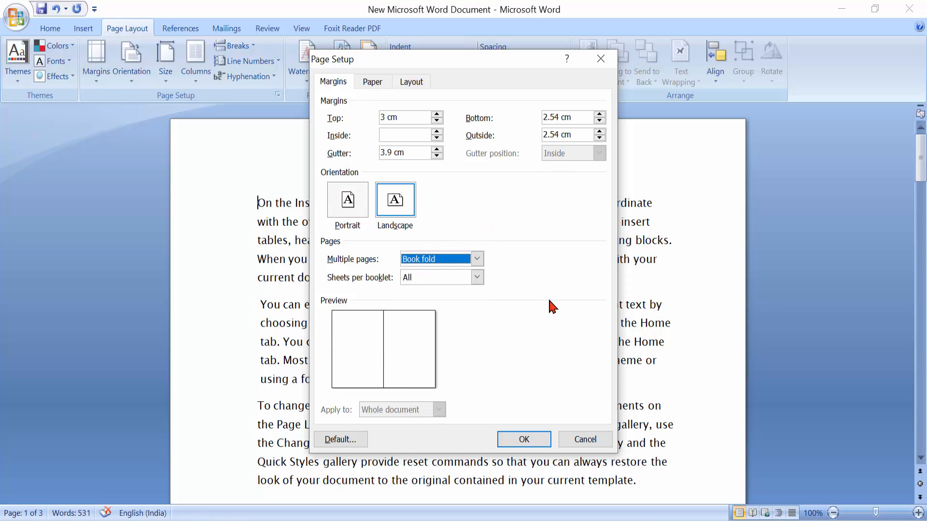
{"action": "left_click", "coordinate": [478, 261]}
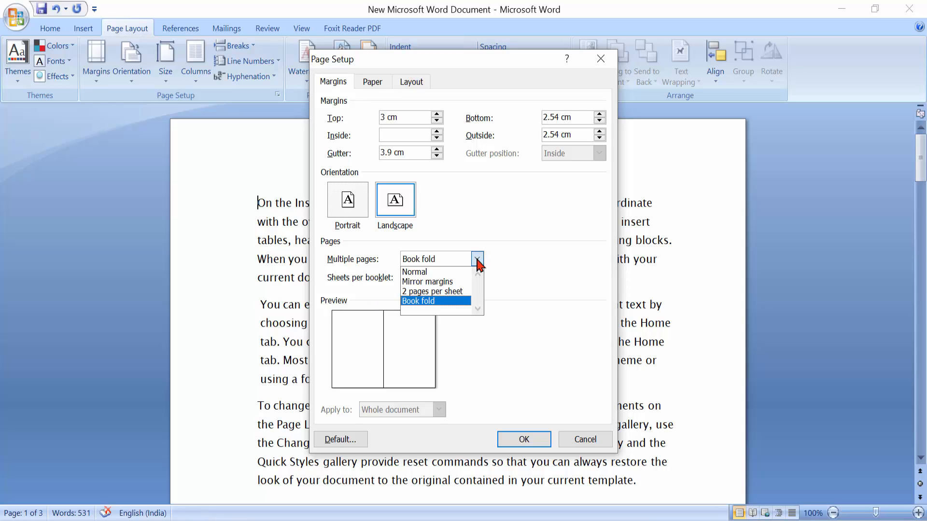
{"action": "left_click", "coordinate": [425, 270]}
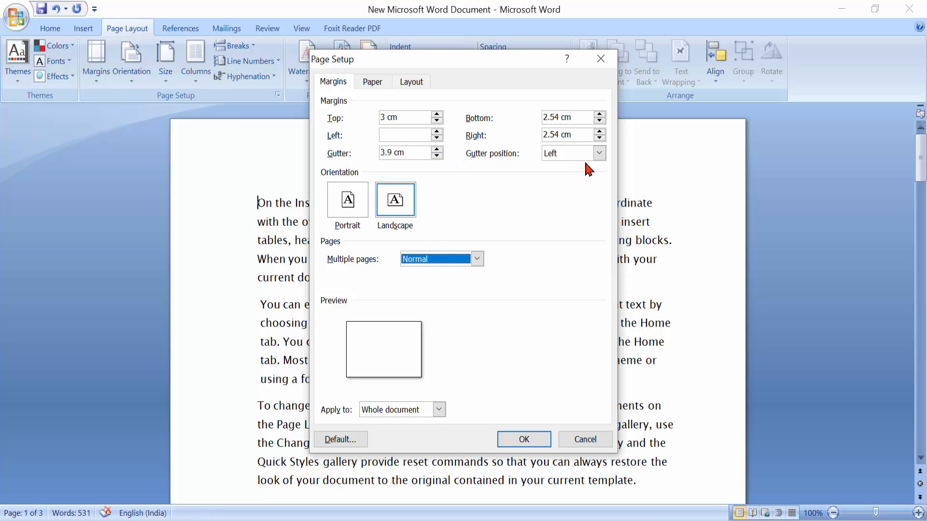
Try the Top gutter position in the page setup and return it to Left
{"action": "left_click", "coordinate": [599, 155]}
{"action": "left_click", "coordinate": [559, 182]}
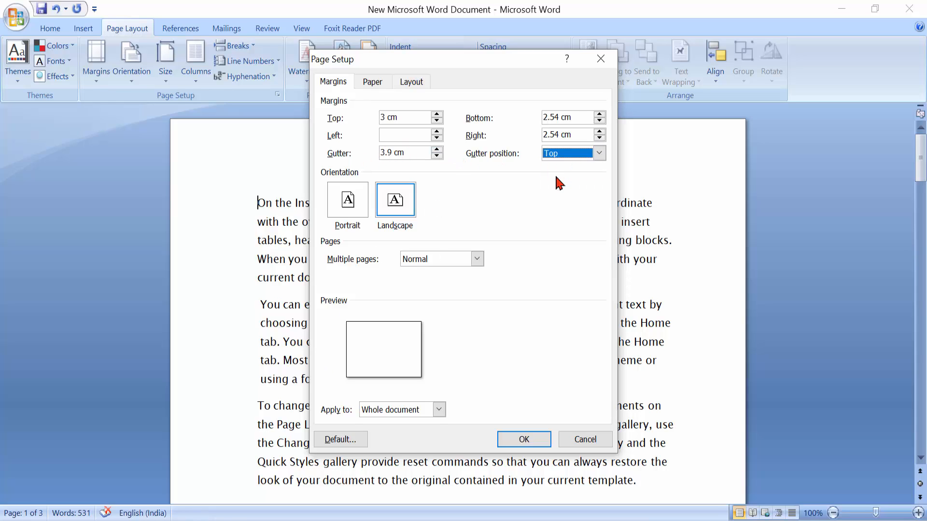
{"action": "left_click", "coordinate": [598, 154]}
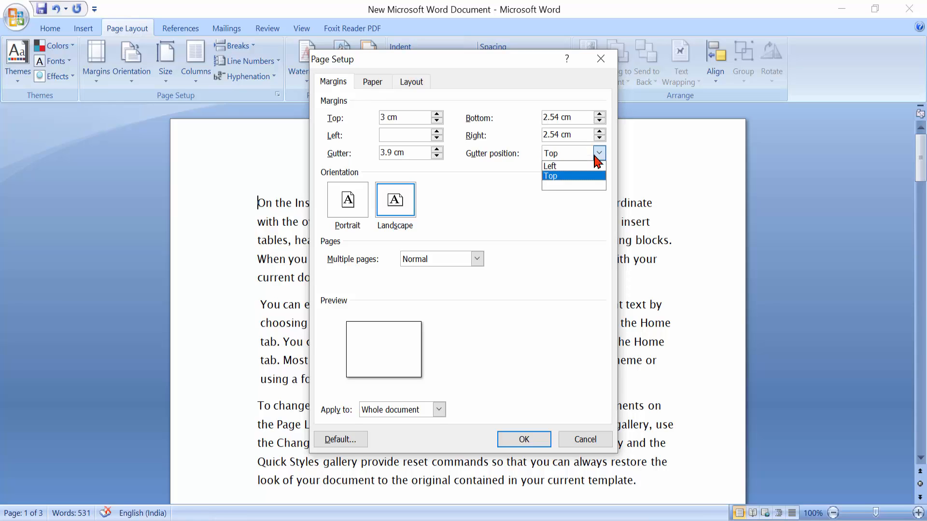
{"action": "left_click", "coordinate": [566, 169]}
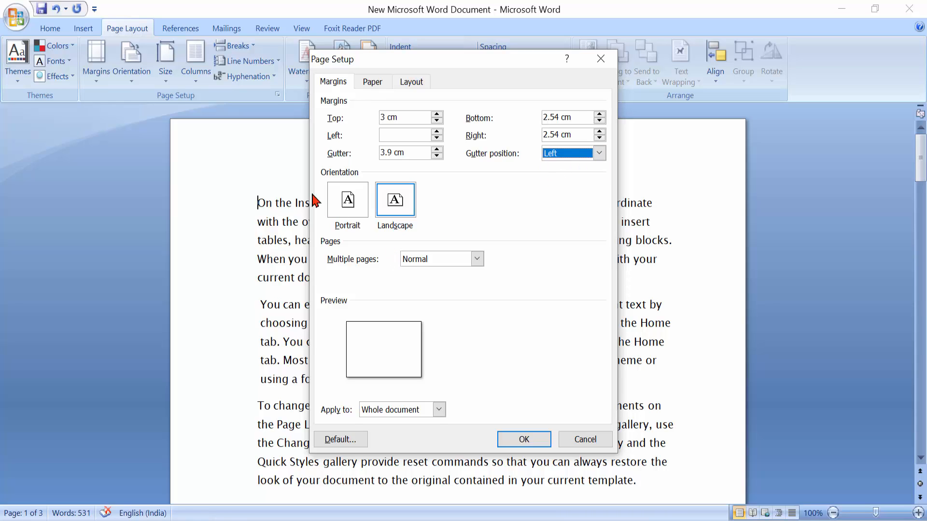
Preview Portrait and Landscape orientation in the page setup, and discard all the pending page setup changes
{"action": "left_click", "coordinate": [356, 212]}
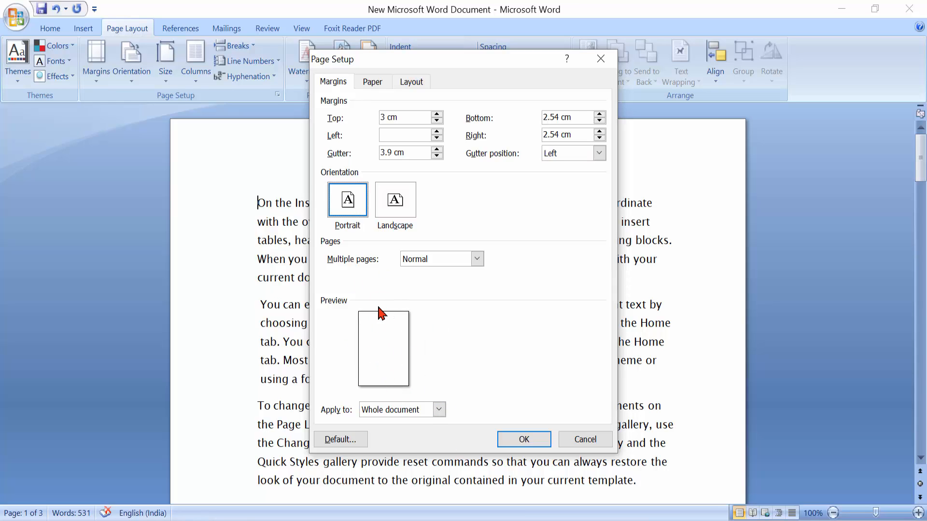
{"action": "left_click", "coordinate": [397, 207]}
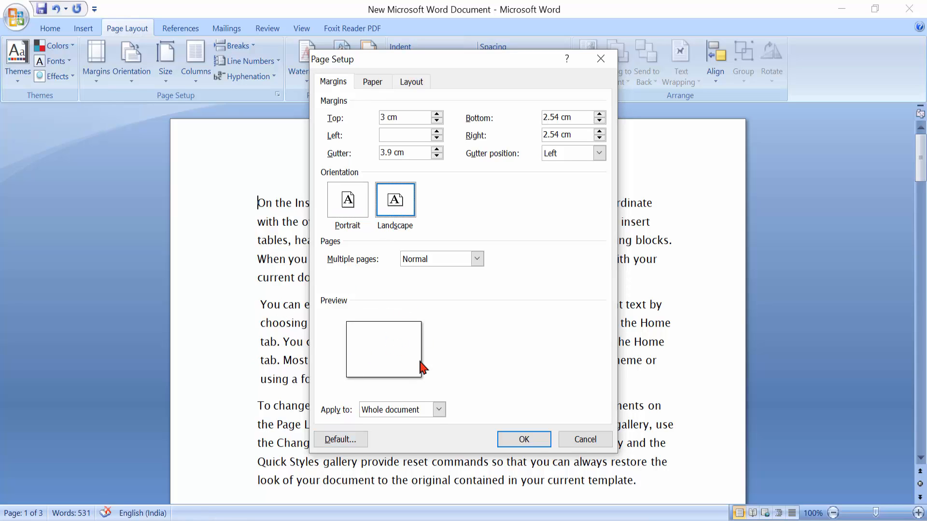
{"action": "left_click", "coordinate": [576, 448]}
Try Landscape orientation on the document and return the pages to Portrait
{"action": "left_click", "coordinate": [128, 74]}
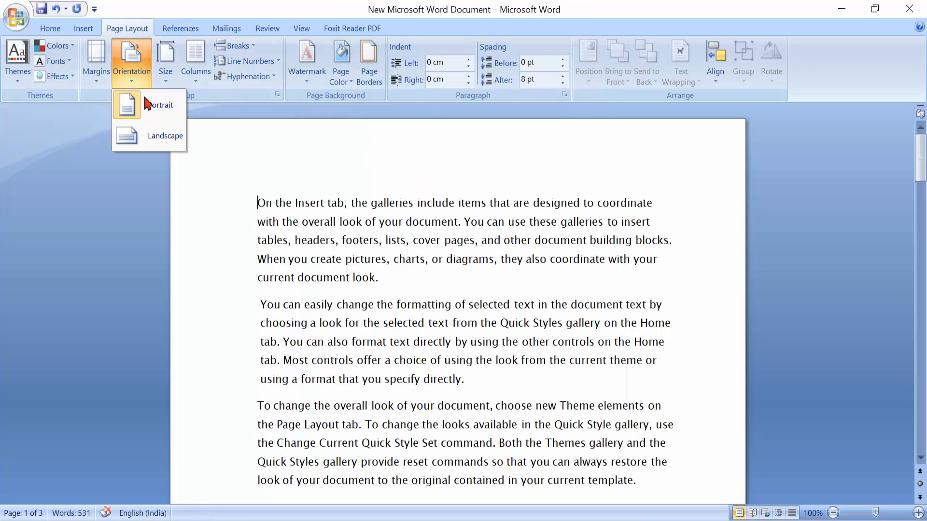
{"action": "left_click", "coordinate": [150, 138]}
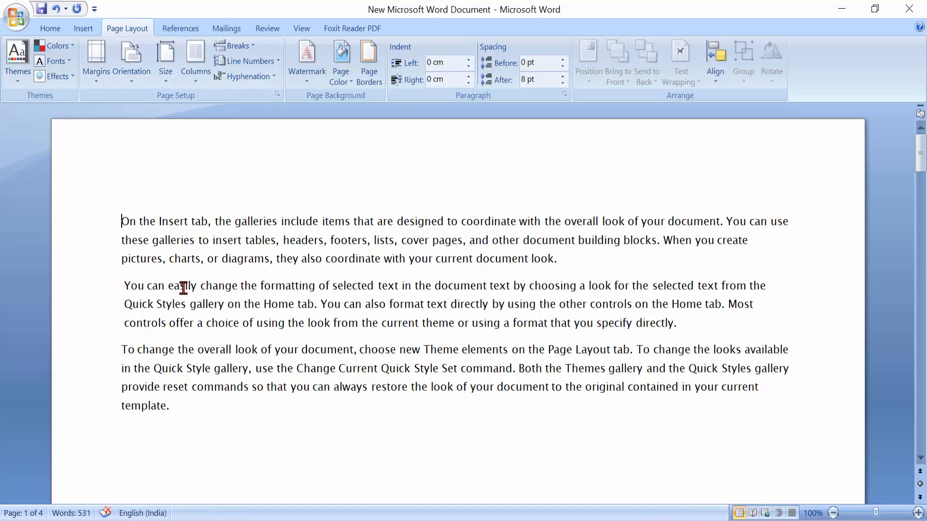
{"action": "left_click", "coordinate": [130, 73]}
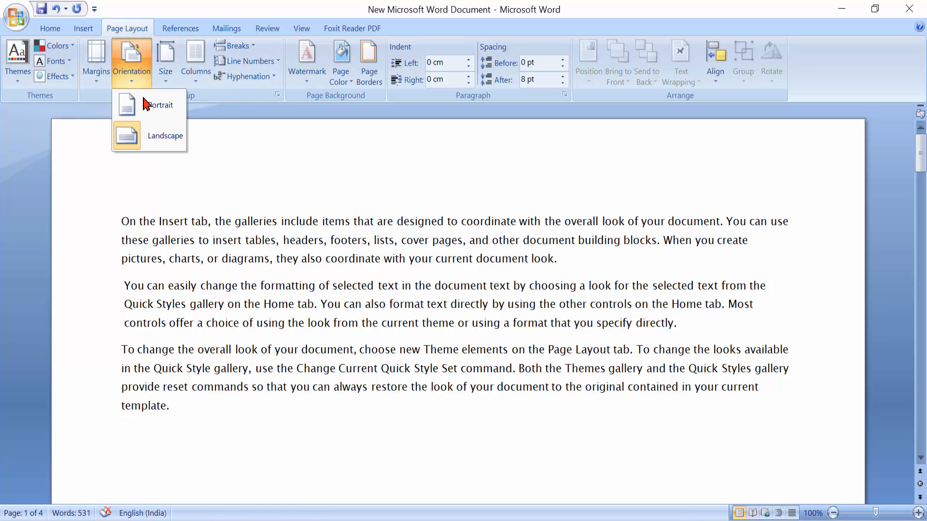
{"action": "left_click", "coordinate": [145, 104]}
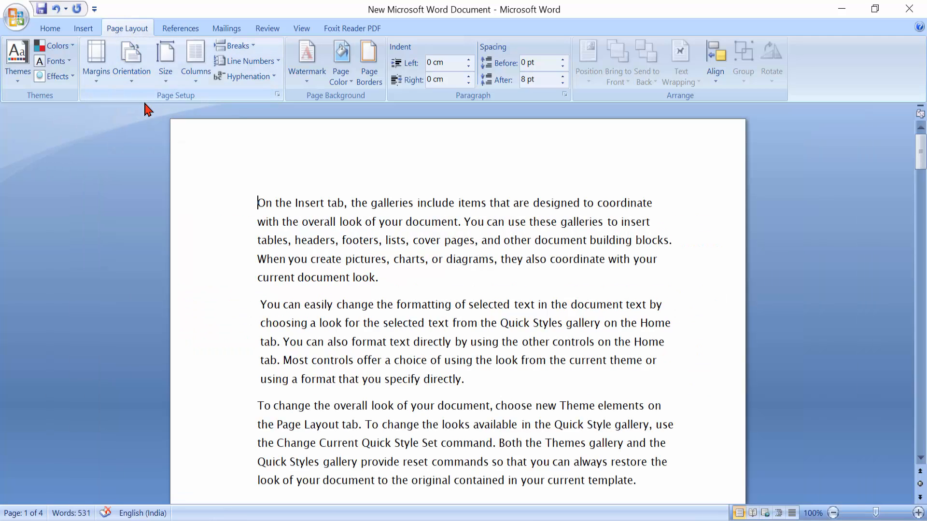
Try the Legal paper size on the document and return to A4
{"action": "left_click", "coordinate": [166, 83]}
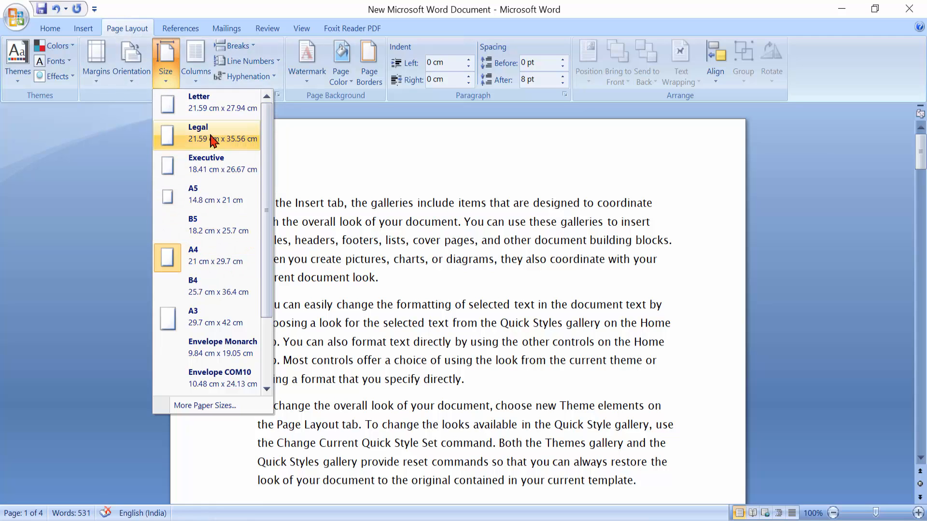
{"action": "left_click", "coordinate": [210, 133]}
{"action": "left_click", "coordinate": [168, 80]}
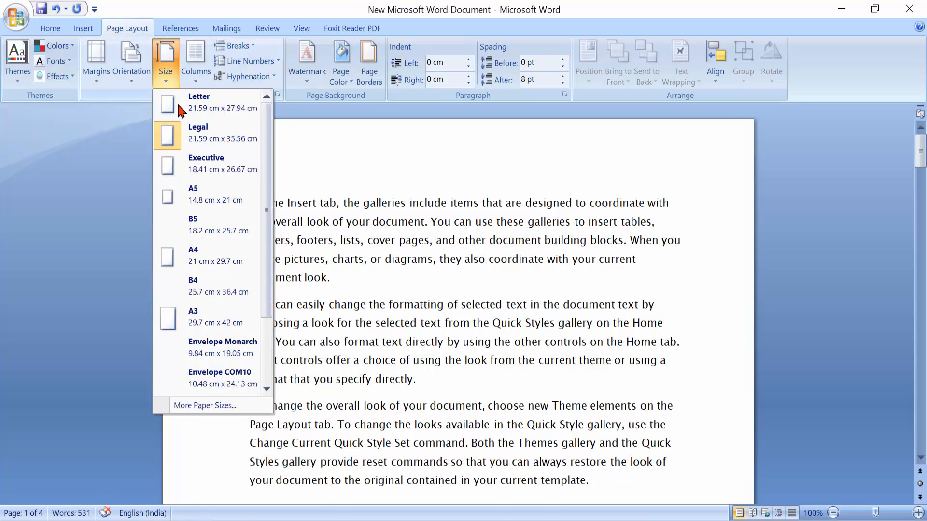
{"action": "left_click", "coordinate": [217, 257]}
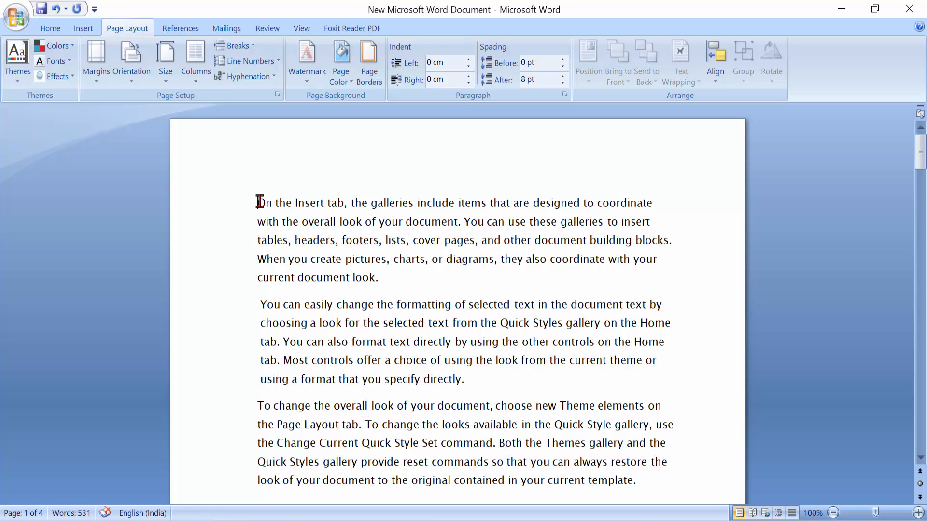
Try laying out the first two paragraphs in two columns, and undo the column change
{"action": "left_click_drag", "start_coordinate": [260, 202], "coordinate": [473, 378]}
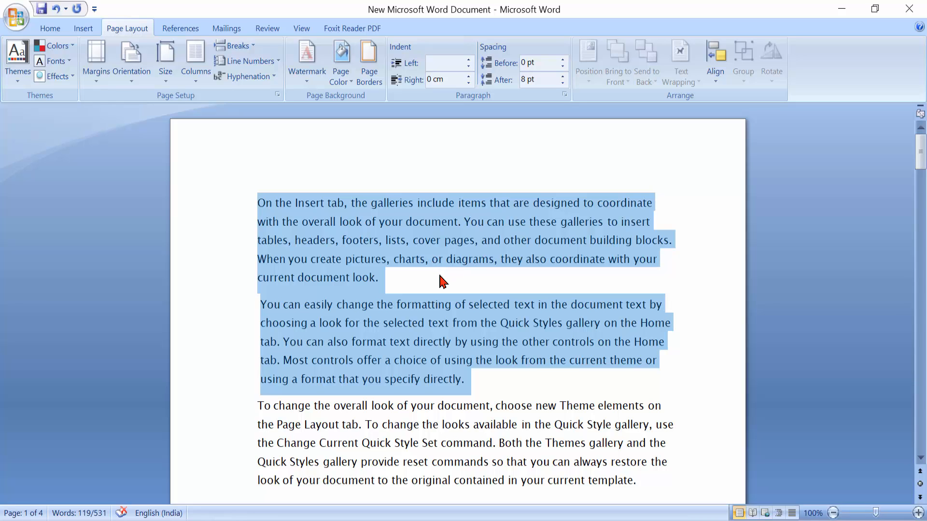
{"action": "left_click", "coordinate": [193, 91]}
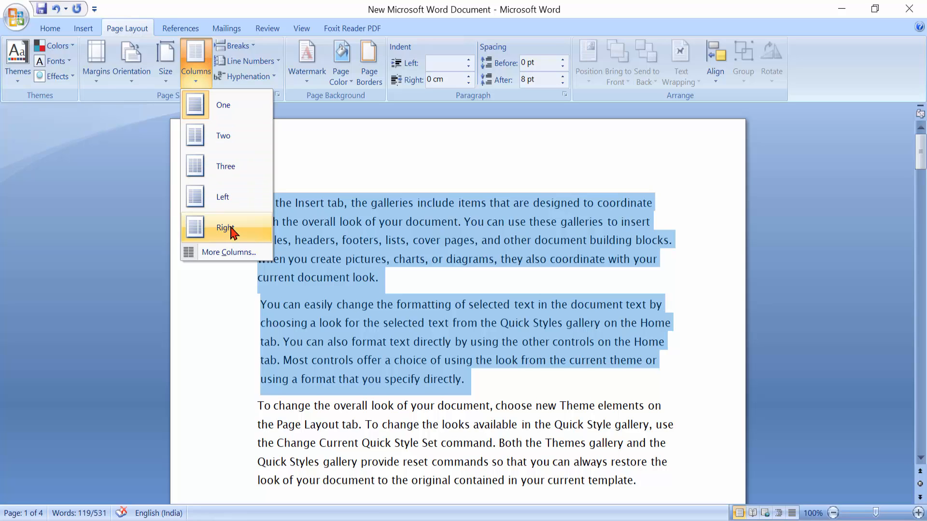
{"action": "left_click", "coordinate": [233, 151]}
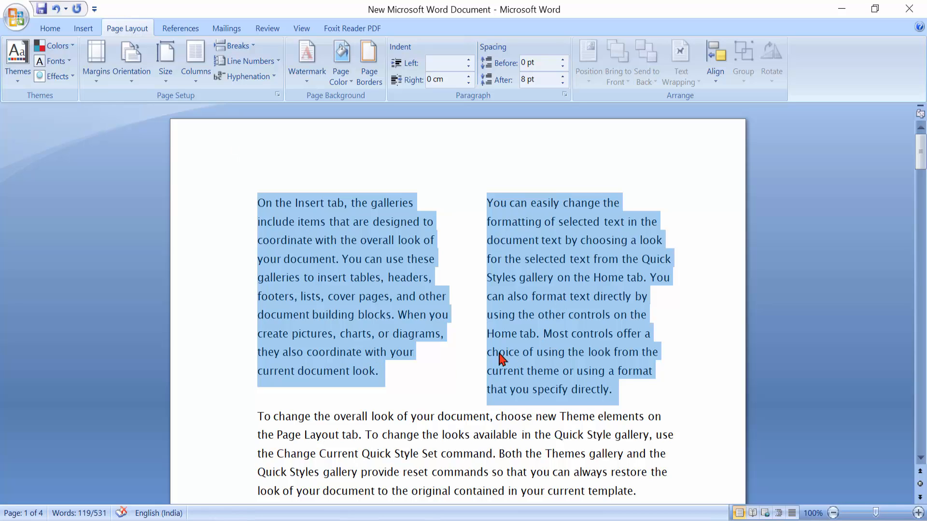
{"action": "left_click", "coordinate": [486, 388]}
{"action": "key", "text": "ctrl+z"}
{"action": "left_click", "coordinate": [337, 323]}
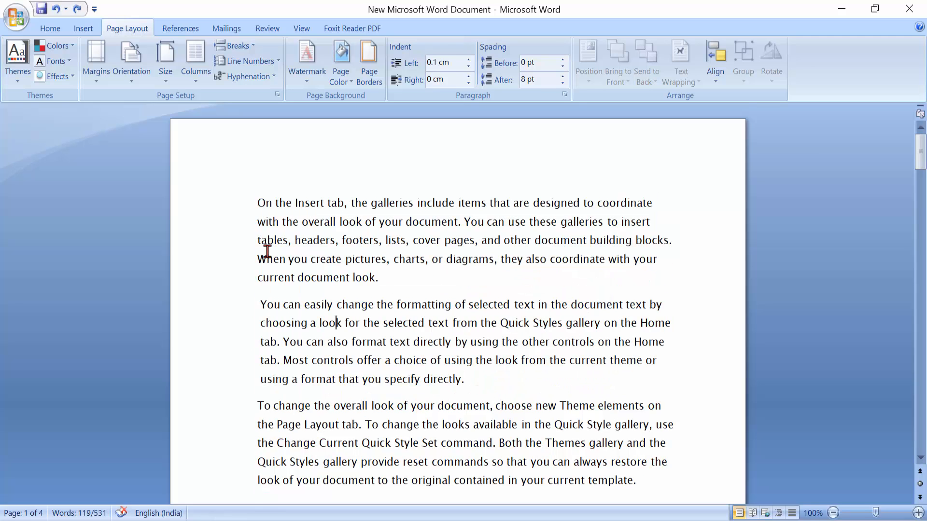
Lay out only the first paragraph, beginning "On the Insert tab", in two columns
{"action": "left_click_drag", "start_coordinate": [263, 203], "coordinate": [385, 281]}
{"action": "left_click", "coordinate": [193, 73]}
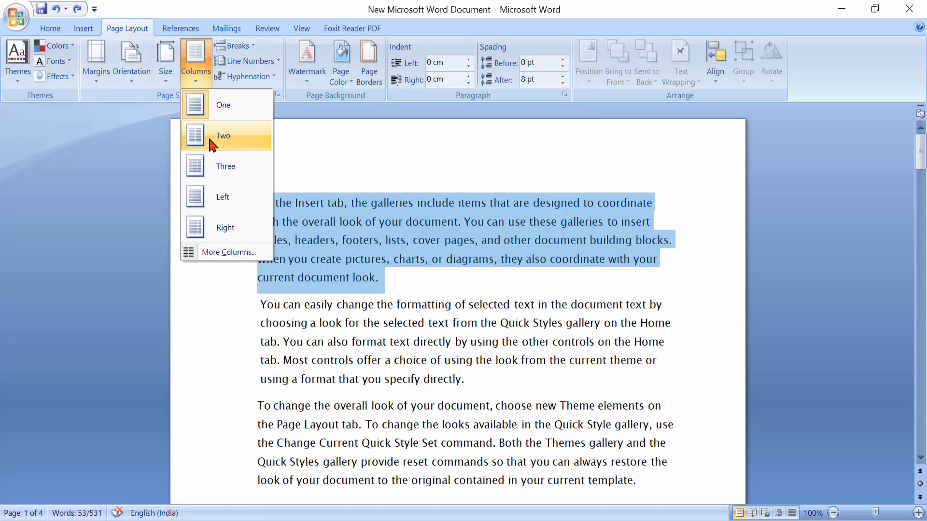
{"action": "left_click", "coordinate": [215, 139]}
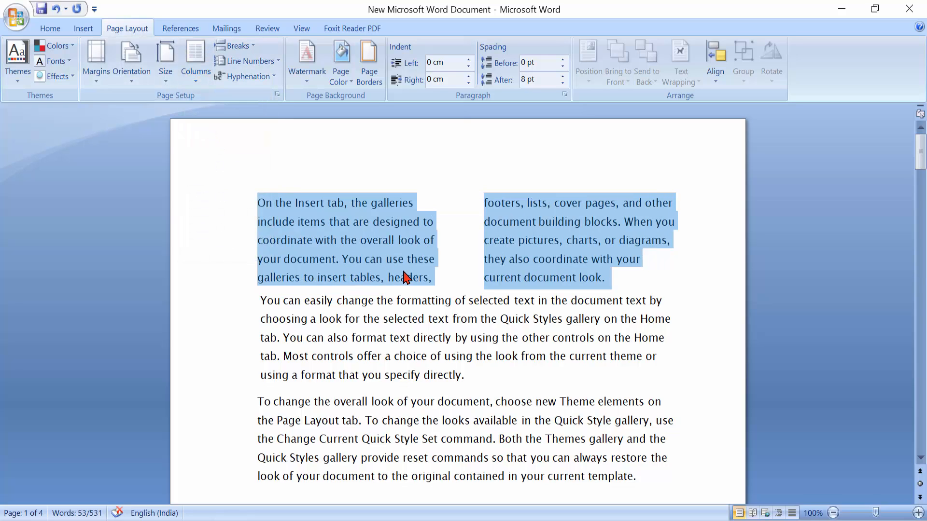
{"action": "left_click", "coordinate": [442, 283]}
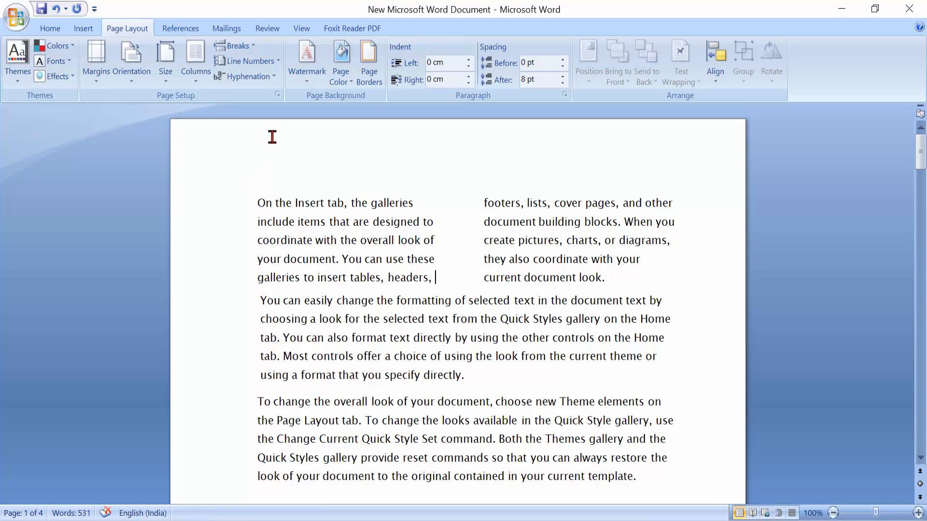
Insert a page break before the paragraph beginning "To change the overall look" and check where the first page ends
{"action": "left_click", "coordinate": [253, 50]}
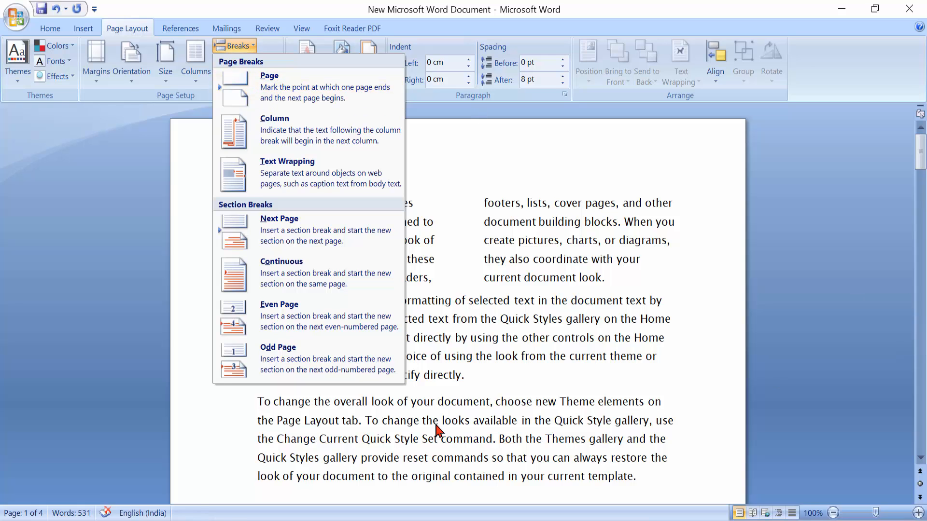
{"action": "left_click", "coordinate": [285, 418]}
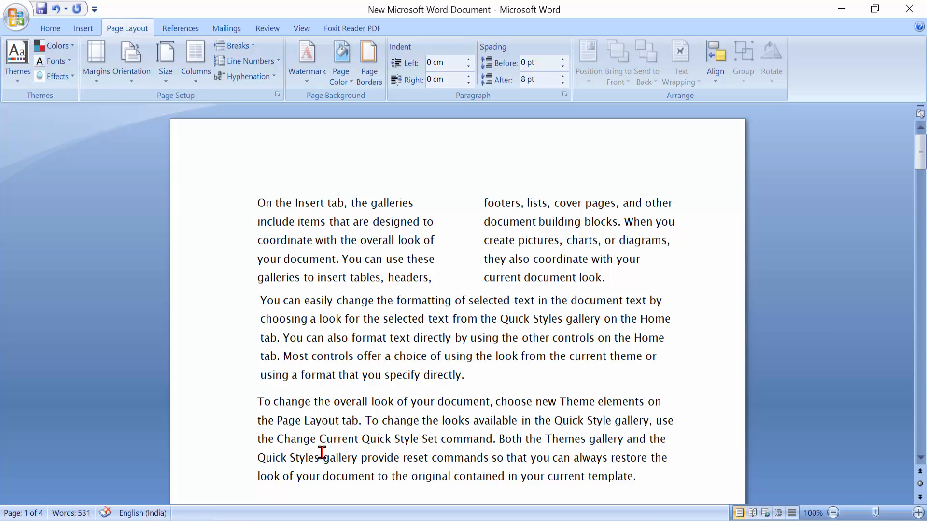
{"action": "left_click", "coordinate": [238, 46]}
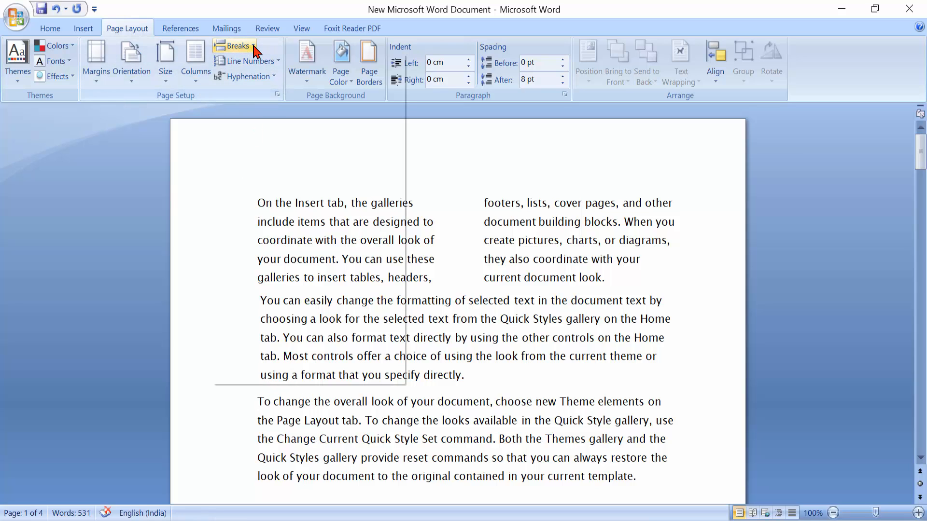
{"action": "left_click", "coordinate": [267, 76]}
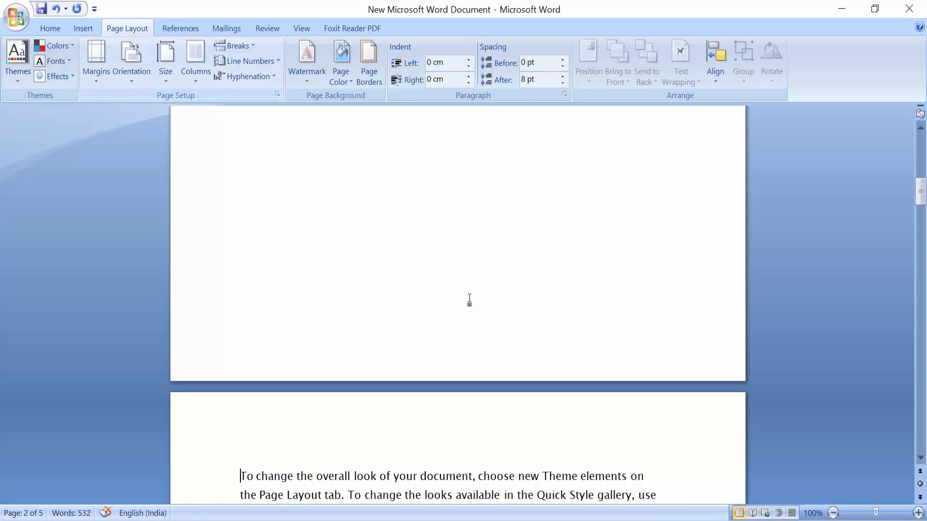
{"action": "left_click", "coordinate": [920, 127]}
{"action": "left_click", "coordinate": [920, 128]}
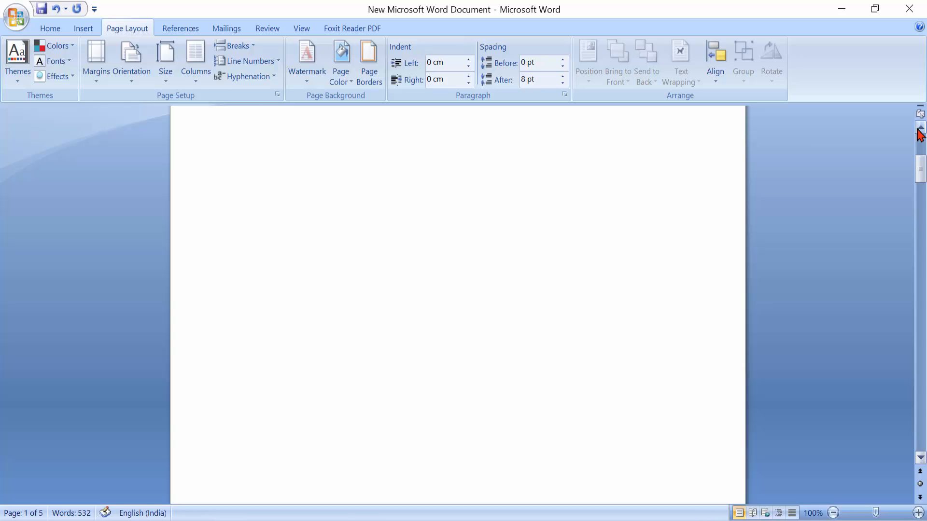
{"action": "left_click", "coordinate": [920, 127]}
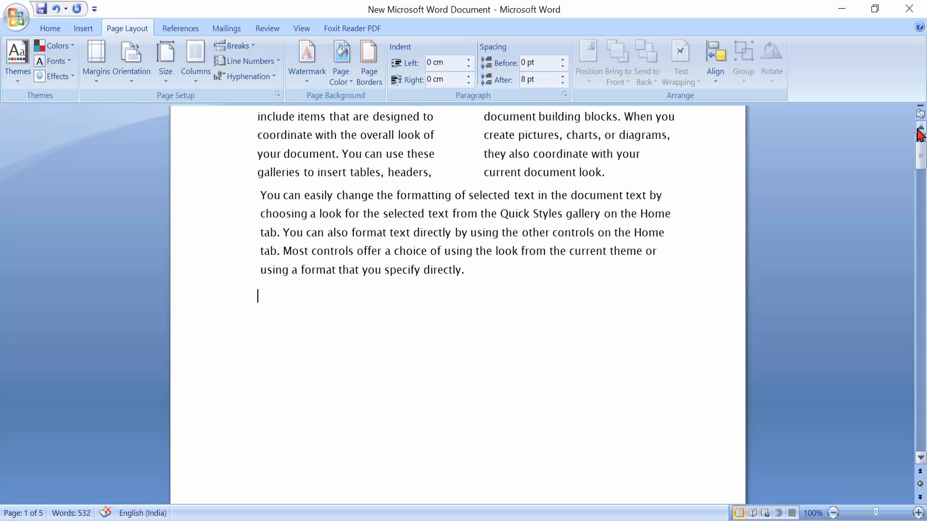
Remove the page break before the paragraph beginning "To change the overall look"
{"action": "key", "text": "Down"}
{"action": "key", "text": "Down"}
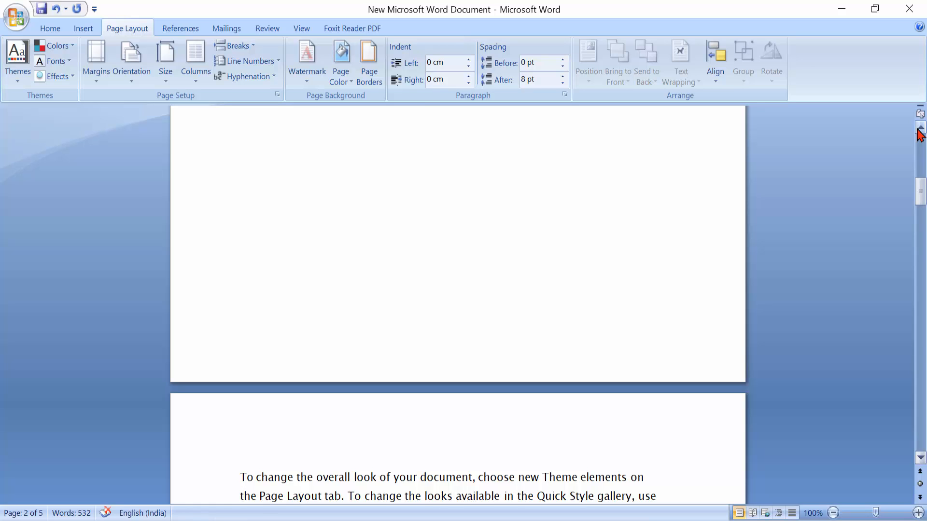
{"action": "key", "text": "BackSpace"}
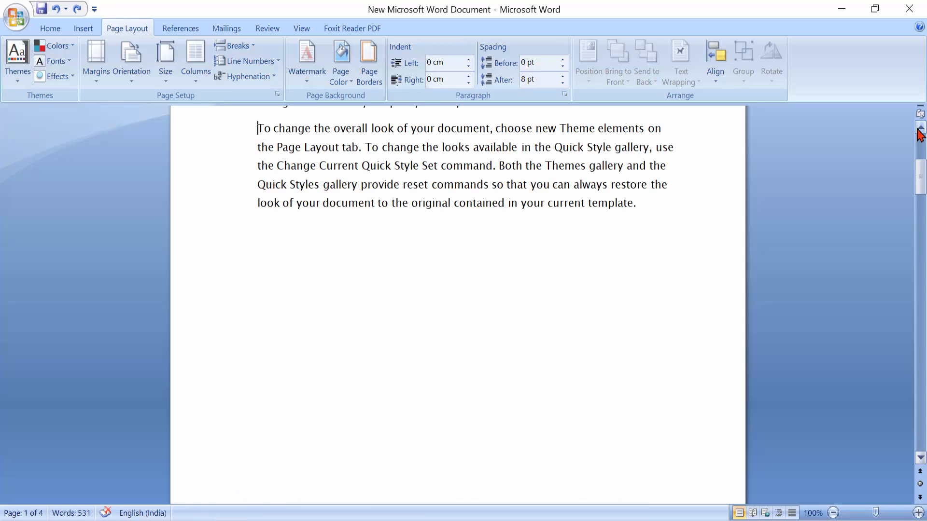
{"action": "scroll", "coordinate": [919, 134], "scroll_direction": "up", "scroll_amount": 4}
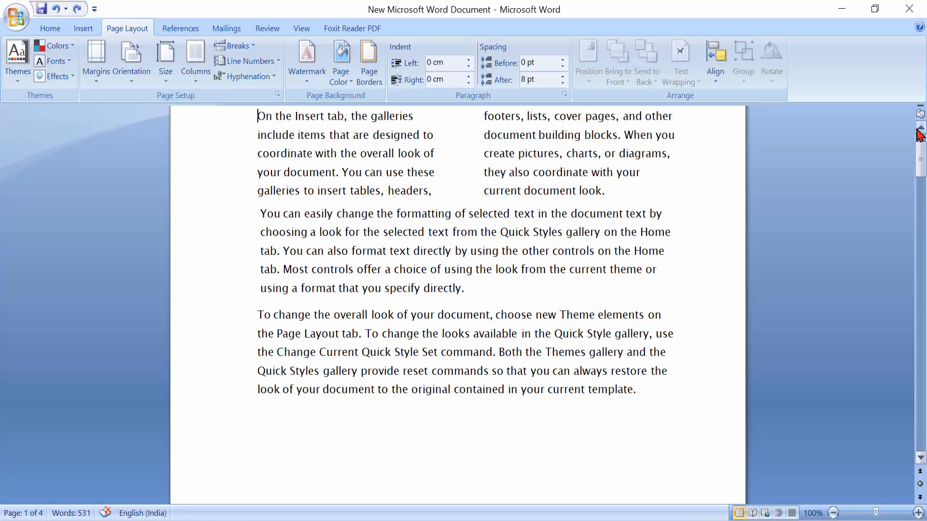
Review the available page break and section break types, including Column, Text Wrapping and Next Page
{"action": "left_click", "coordinate": [234, 46]}
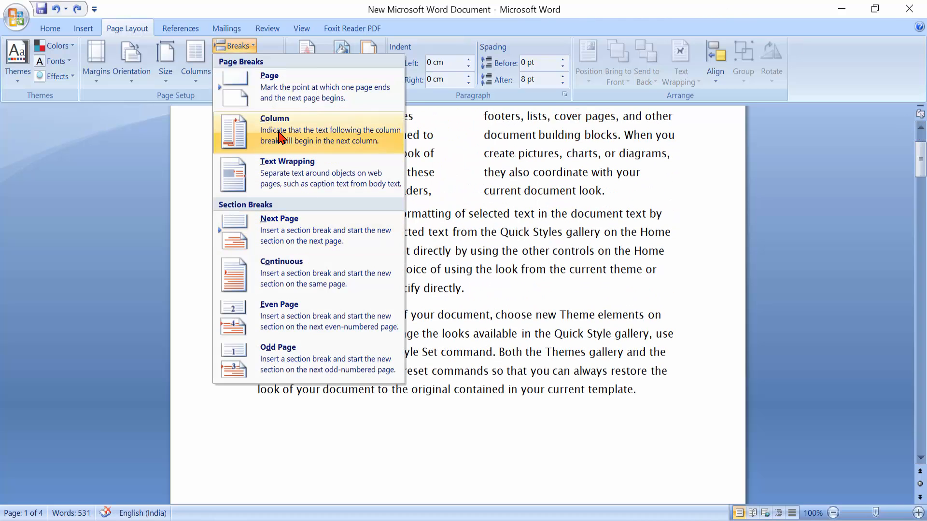
{"action": "left_click", "coordinate": [433, 192]}
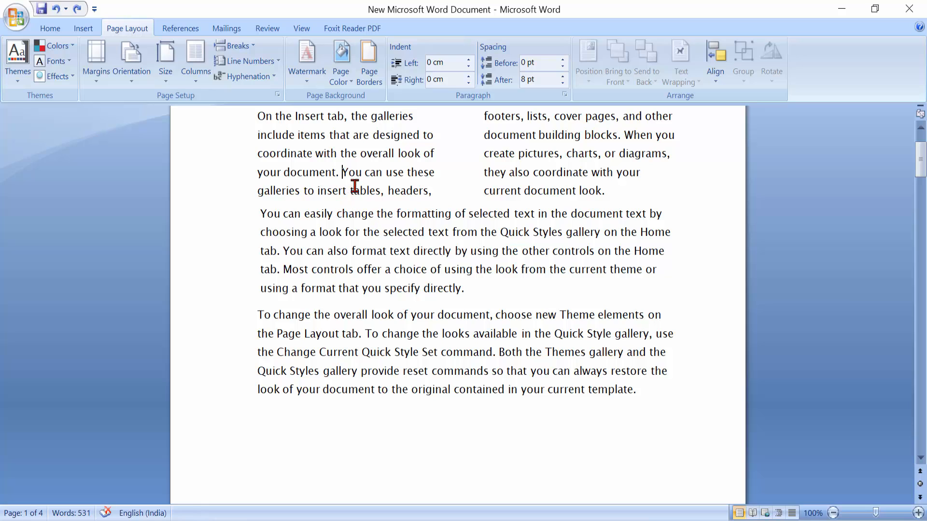
{"action": "left_click", "coordinate": [920, 128]}
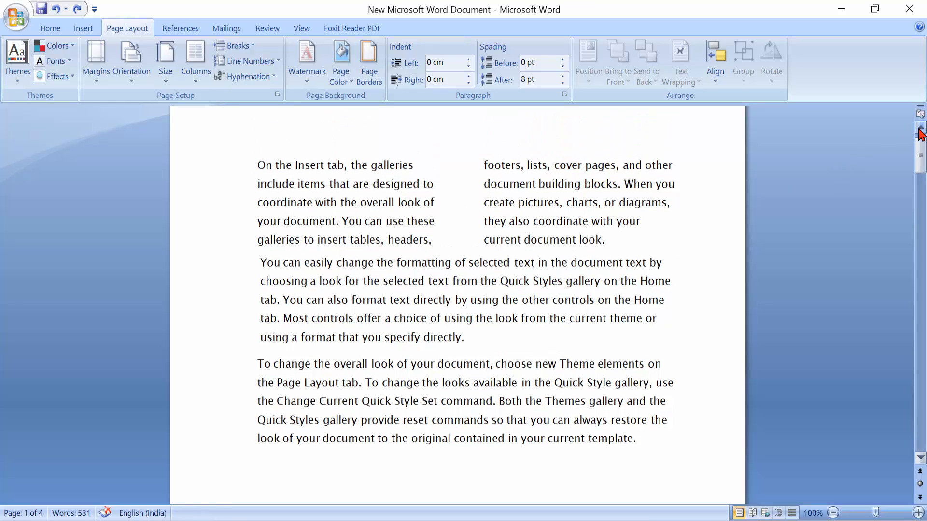
{"action": "left_click", "coordinate": [920, 128]}
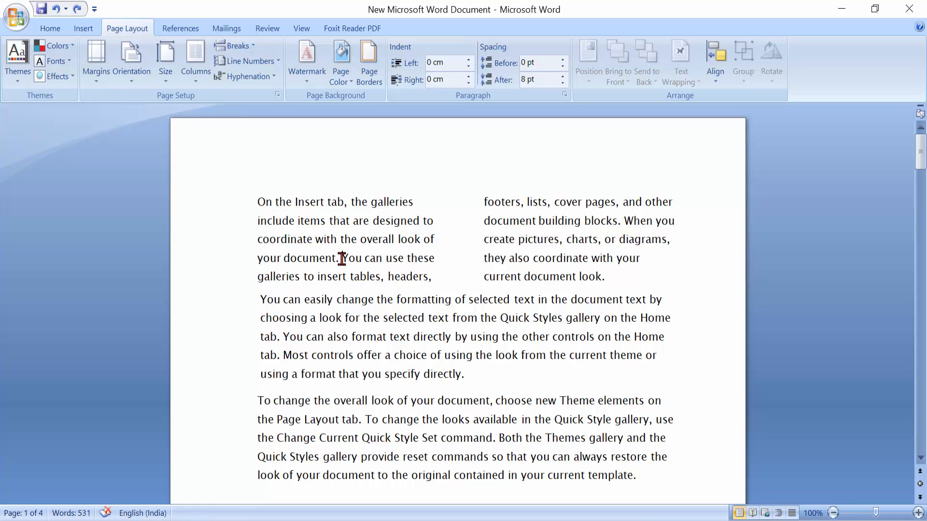
{"action": "left_click", "coordinate": [248, 61]}
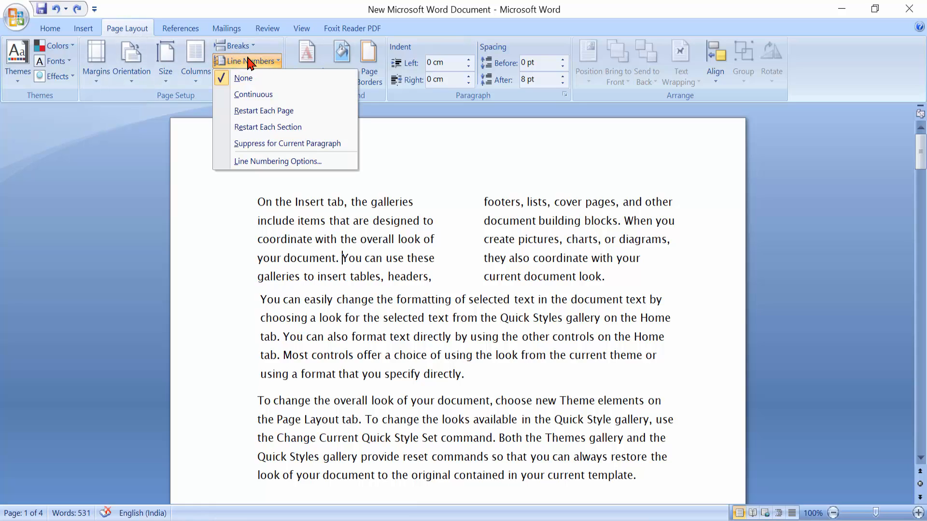
{"action": "left_click", "coordinate": [247, 46]}
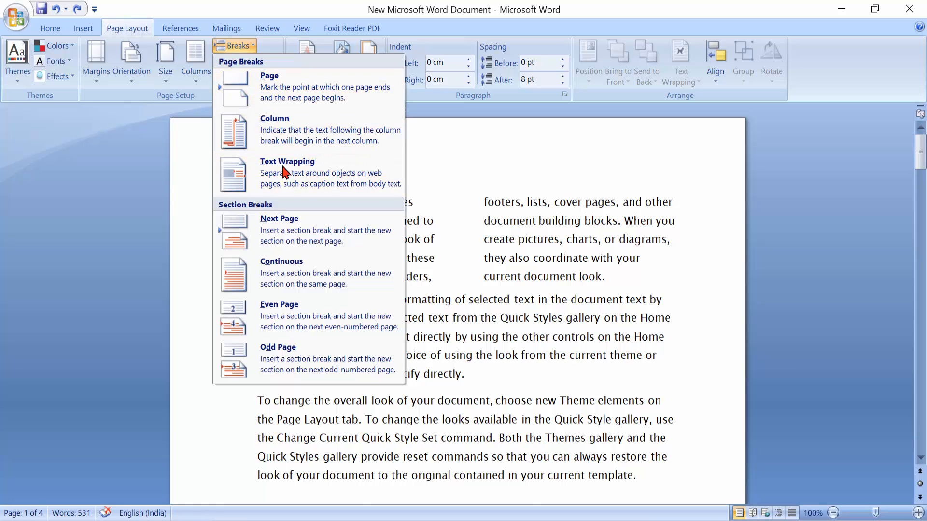
{"action": "left_click", "coordinate": [294, 139]}
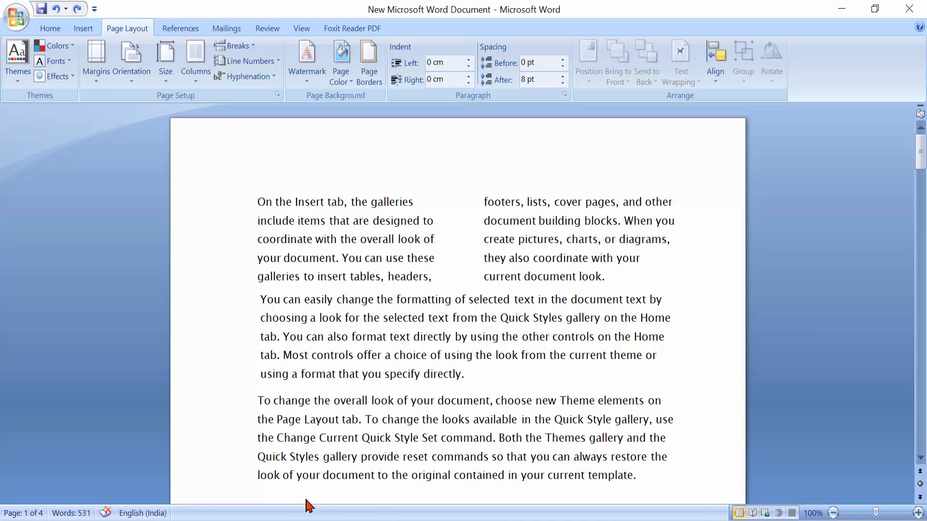
{"action": "left_click", "coordinate": [243, 46]}
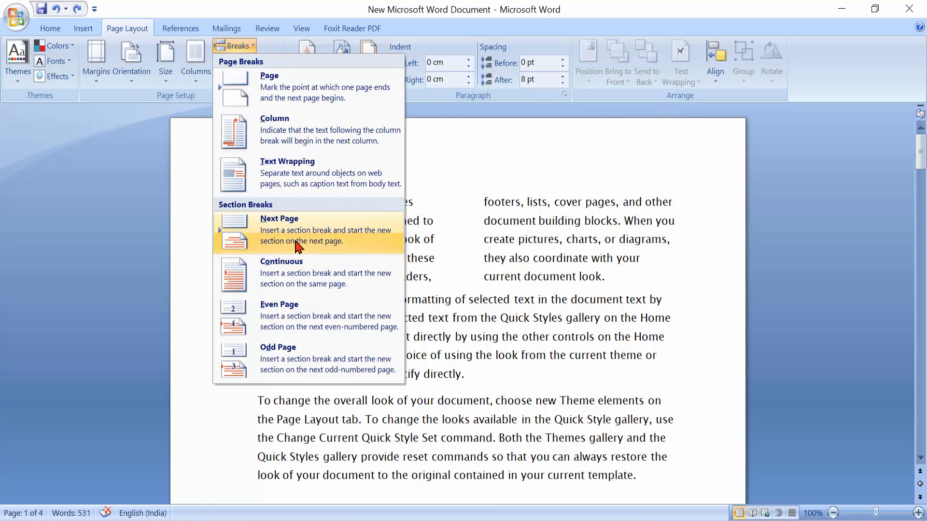
{"action": "left_click", "coordinate": [485, 384]}
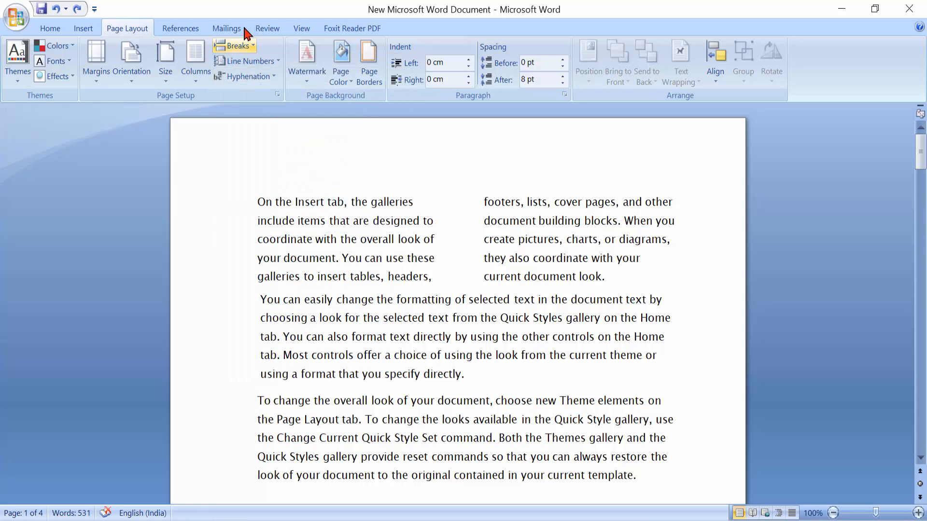
Insert a continuous section break before the paragraph beginning "To change the overall look"
{"action": "left_click", "coordinate": [241, 45]}
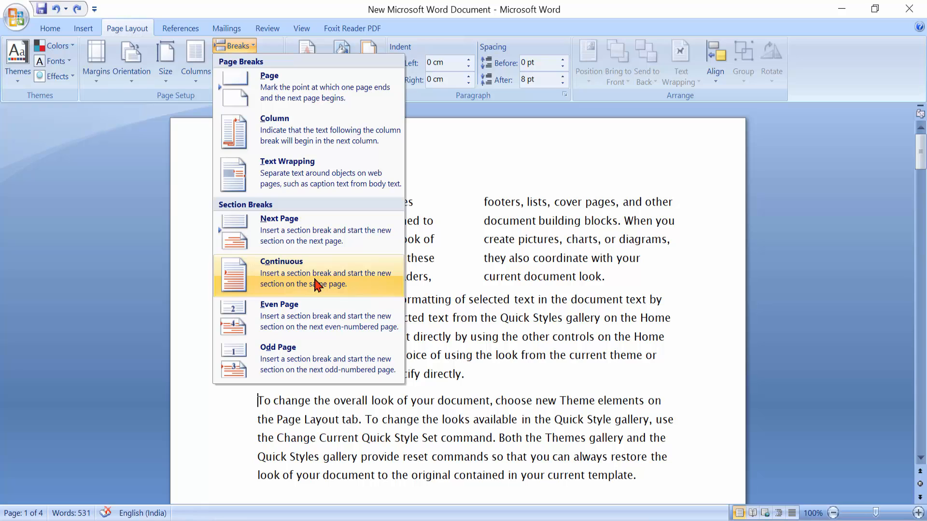
{"action": "left_click", "coordinate": [261, 408]}
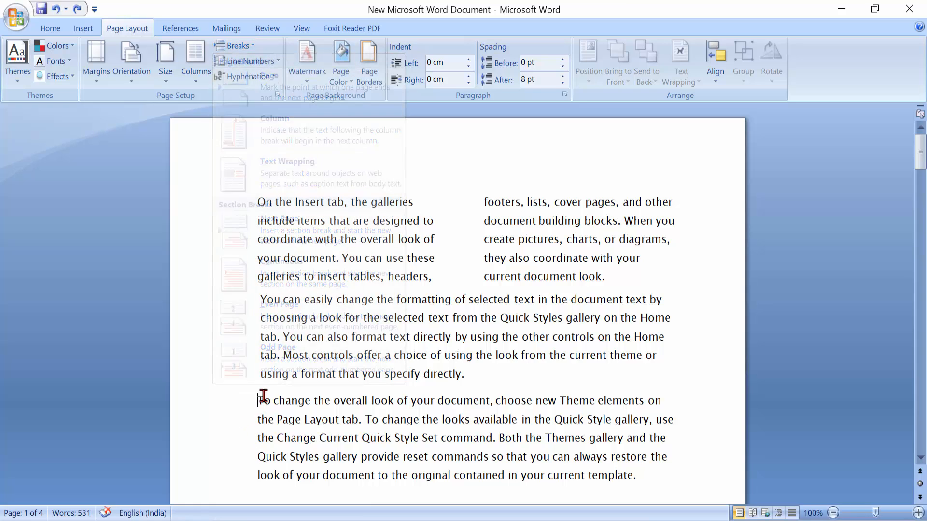
{"action": "left_click", "coordinate": [251, 396]}
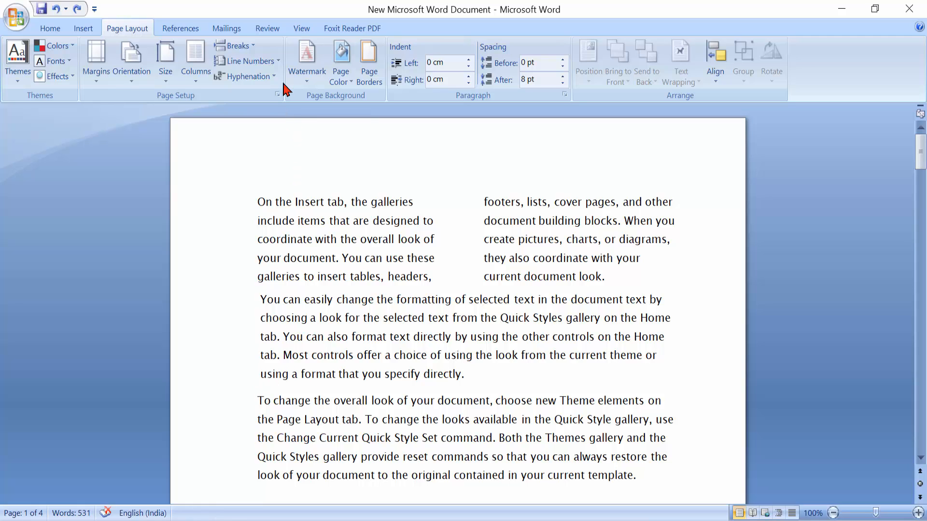
{"action": "left_click", "coordinate": [243, 46]}
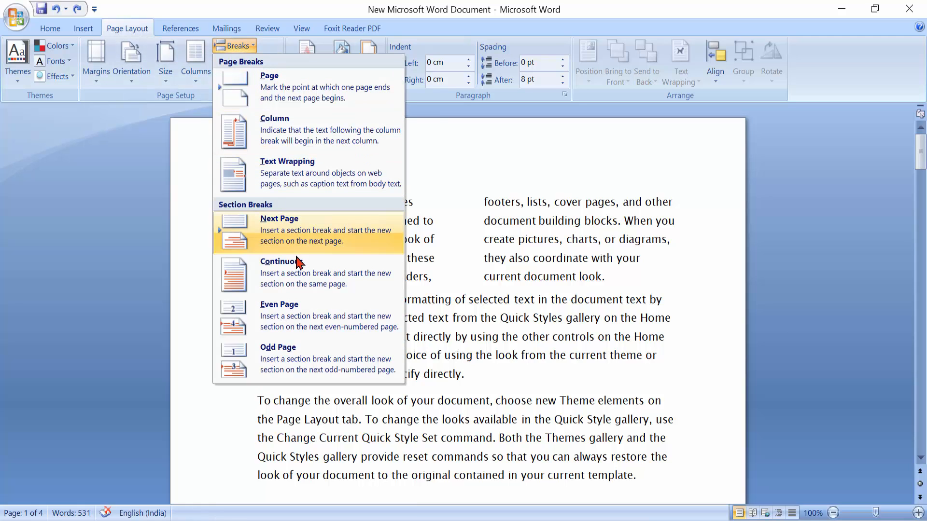
{"action": "left_click", "coordinate": [293, 287]}
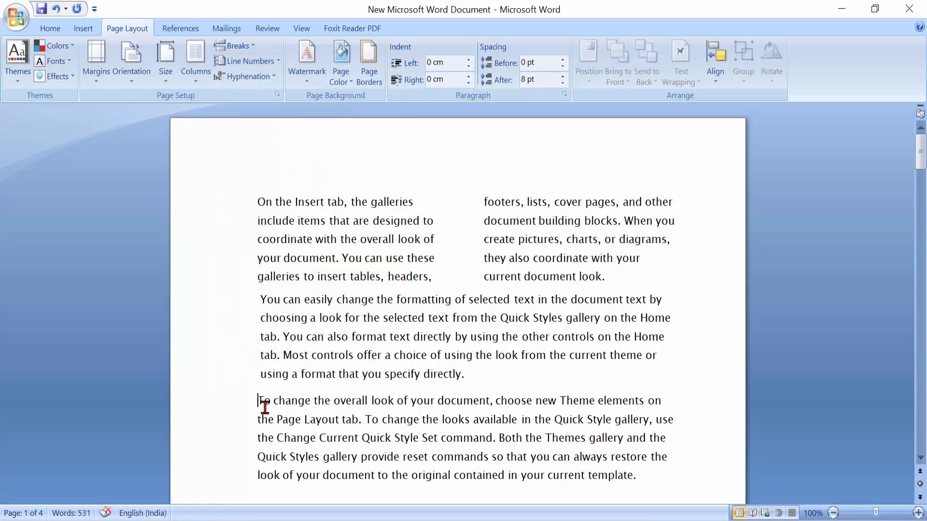
{"action": "left_click", "coordinate": [252, 47]}
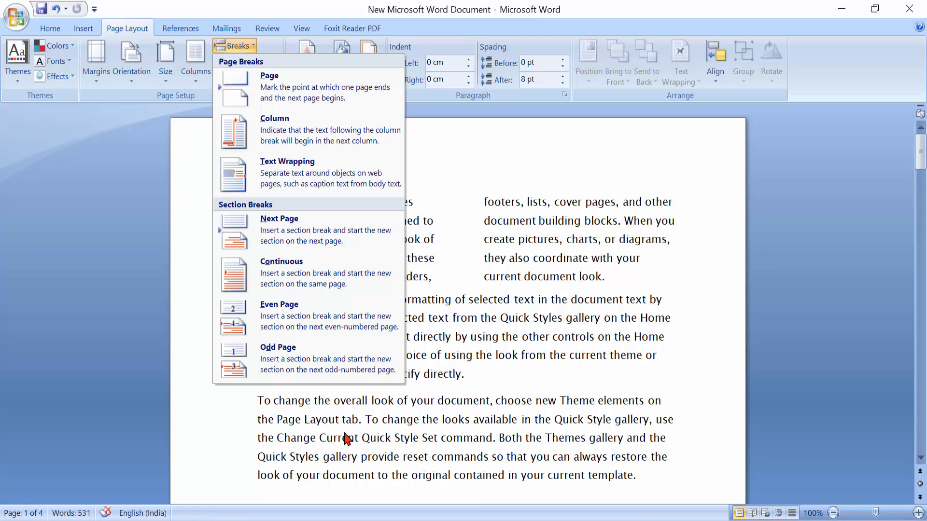
{"action": "left_click", "coordinate": [311, 438]}
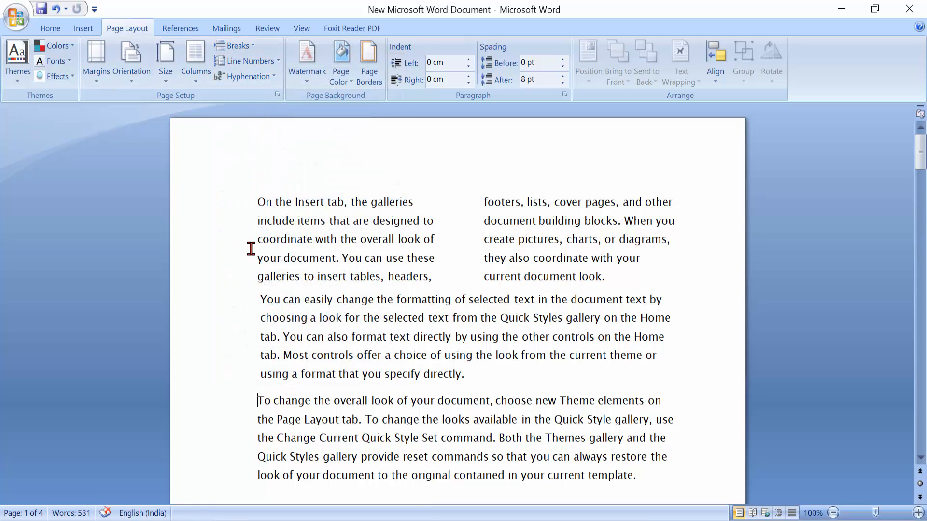
Add continuous line numbers to the section containing the paragraph beginning "You can easily change"
{"action": "left_click", "coordinate": [261, 299]}
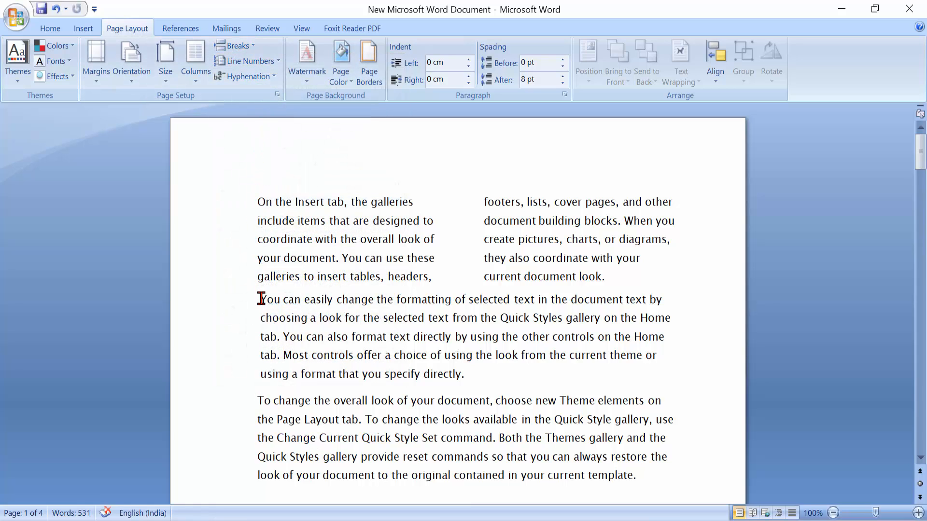
{"action": "left_click", "coordinate": [265, 63]}
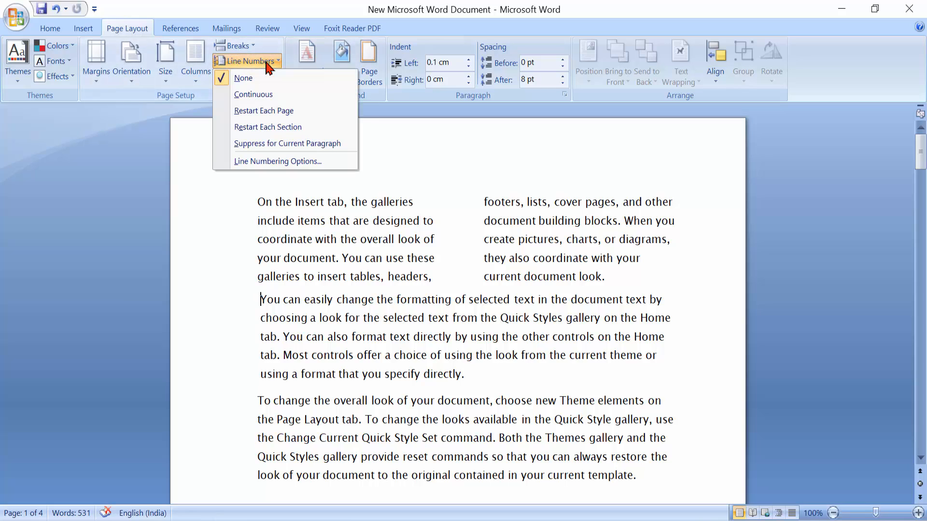
{"action": "left_click", "coordinate": [272, 96]}
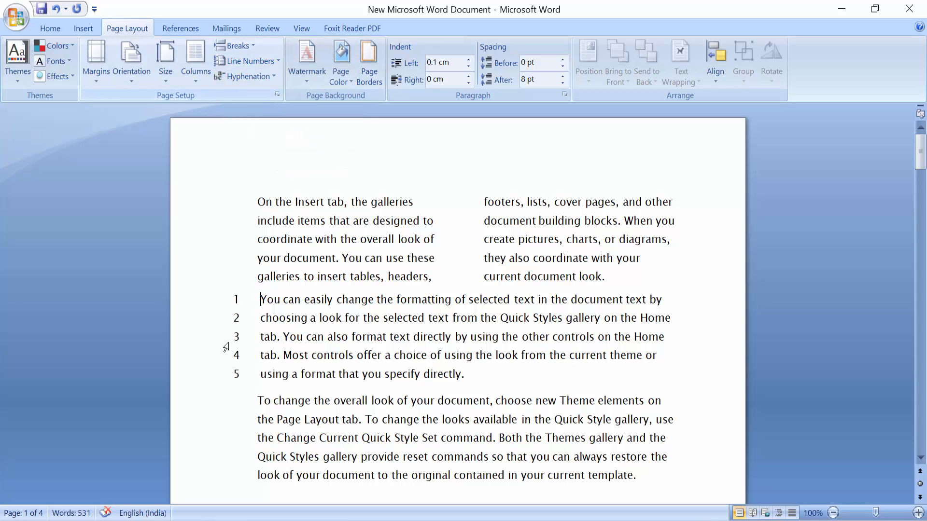
Add continuous line numbers to the section beginning "To change the overall look" as well
{"action": "left_click", "coordinate": [251, 393]}
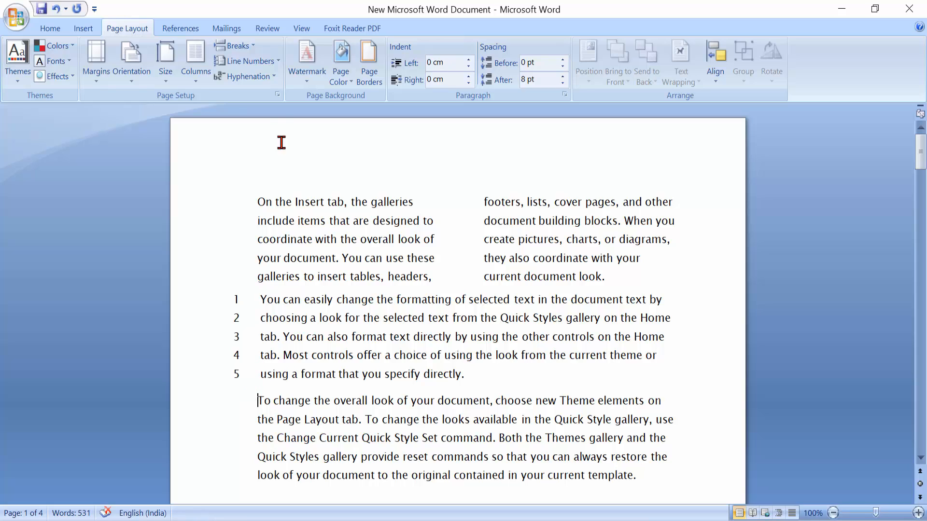
{"action": "left_click", "coordinate": [278, 63]}
{"action": "left_click", "coordinate": [272, 96]}
Try restarting the line numbers on each page and at each section for the section beginning "To change the overall look"
{"action": "left_click", "coordinate": [278, 64]}
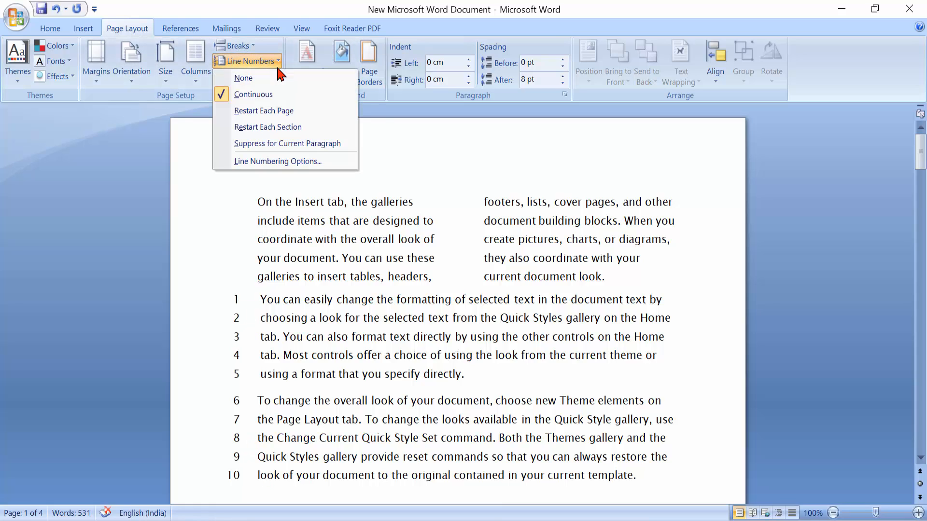
{"action": "left_click", "coordinate": [281, 115]}
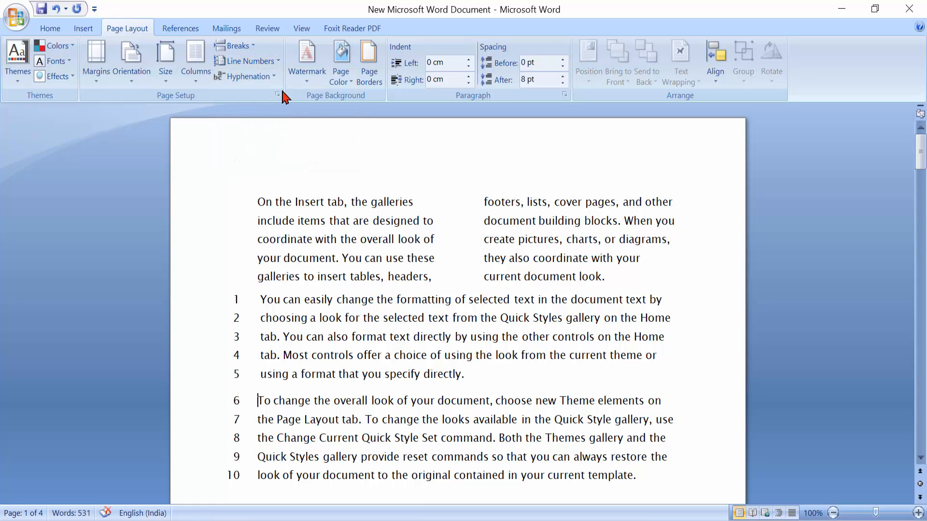
{"action": "left_click", "coordinate": [278, 64]}
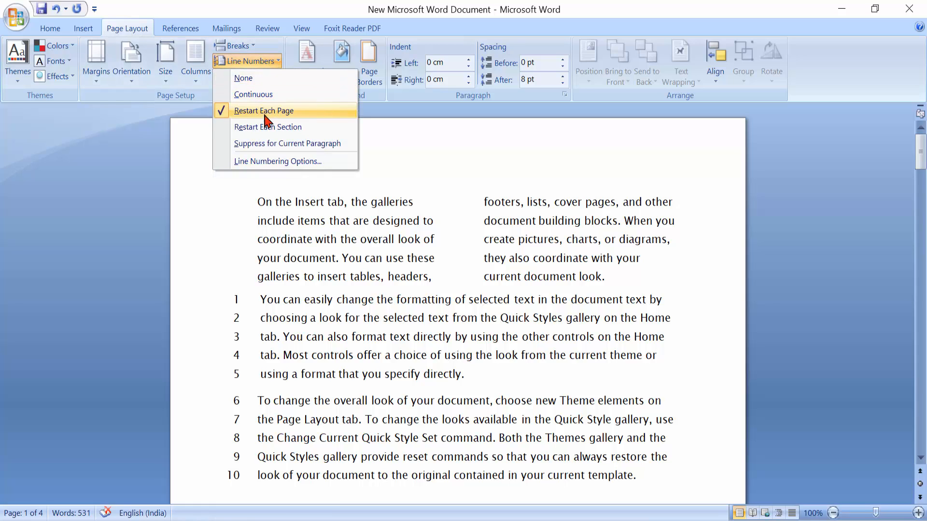
{"action": "left_click", "coordinate": [276, 132]}
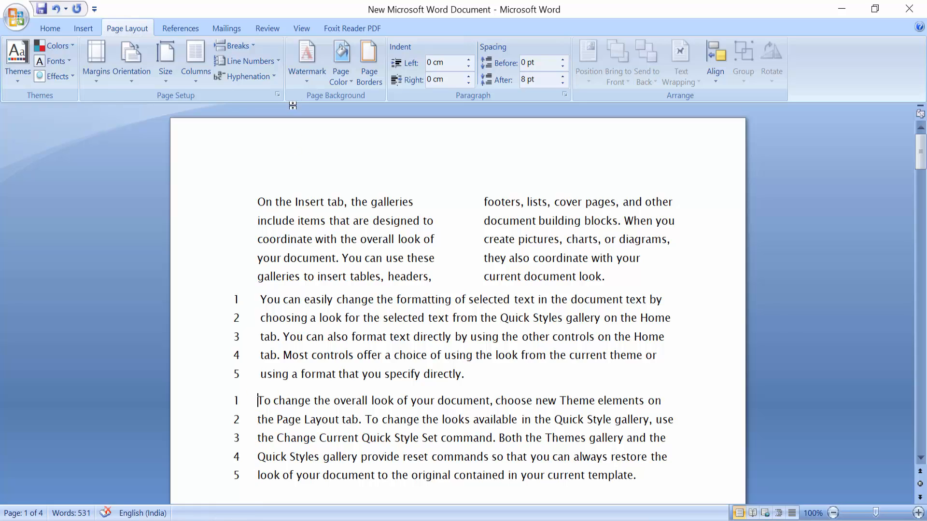
Suppress line numbers for the paragraph beginning "To change the overall look", and set its section's line numbering to None
{"action": "left_click", "coordinate": [278, 64]}
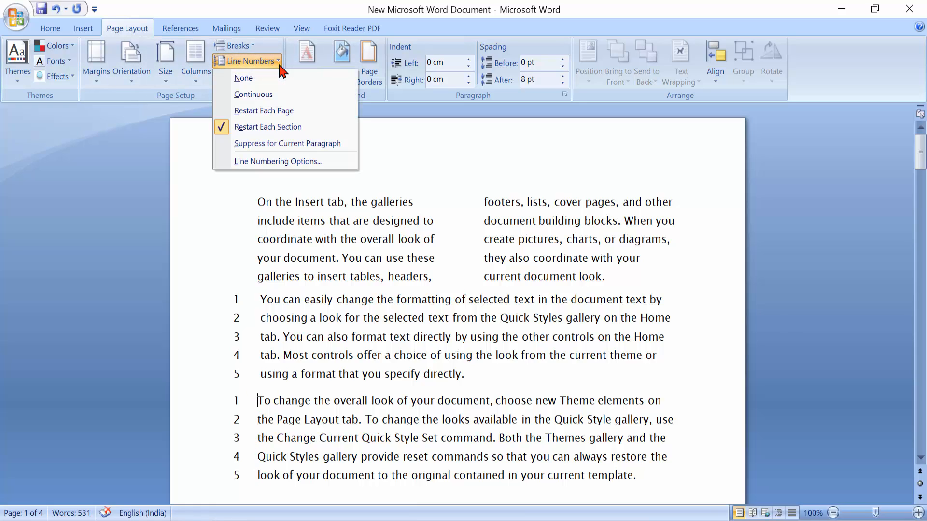
{"action": "left_click", "coordinate": [295, 144]}
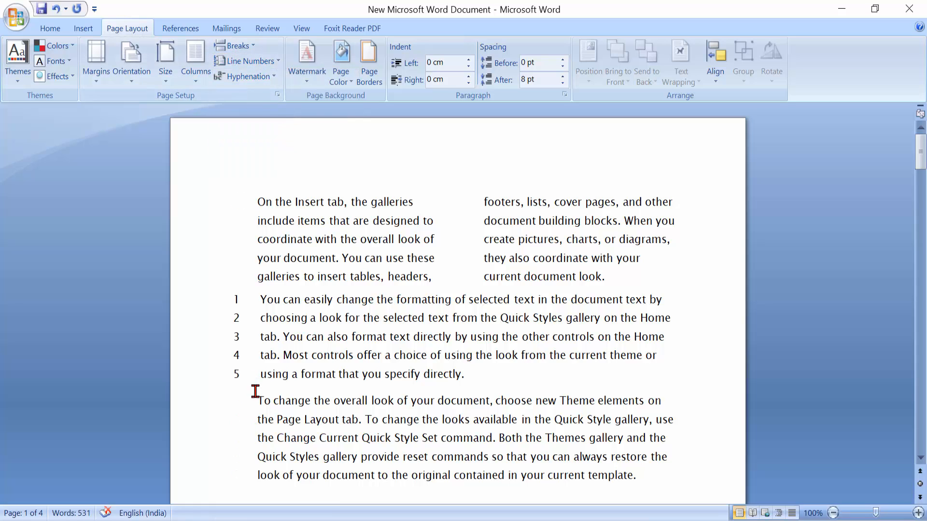
{"action": "left_click", "coordinate": [268, 68]}
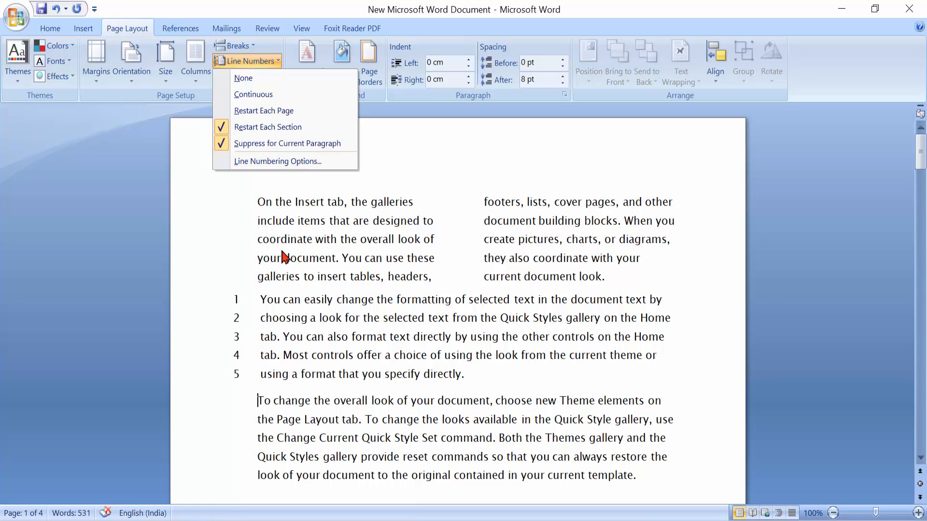
{"action": "left_click", "coordinate": [258, 89]}
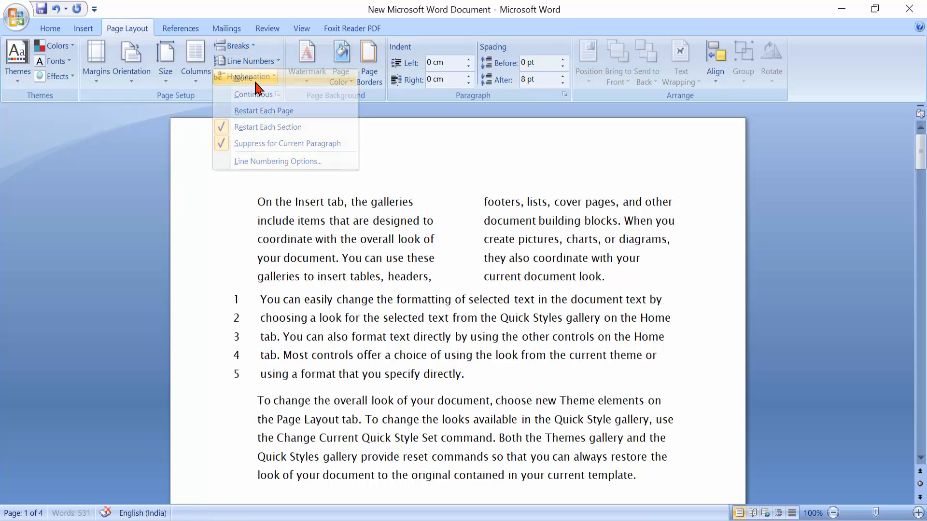
Try automatic hyphenation on the document text, and undo it
{"action": "left_click", "coordinate": [621, 384]}
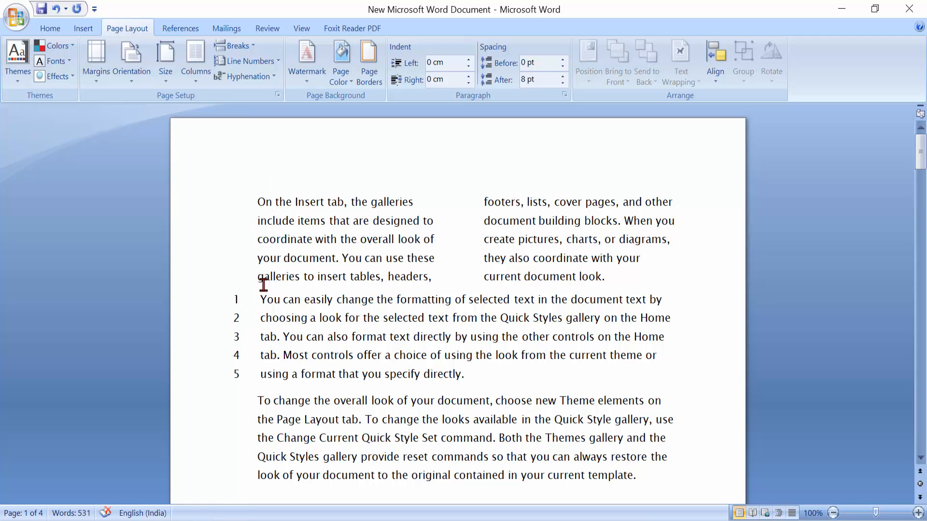
{"action": "left_click_drag", "start_coordinate": [252, 404], "coordinate": [545, 273]}
{"action": "left_click", "coordinate": [382, 357]}
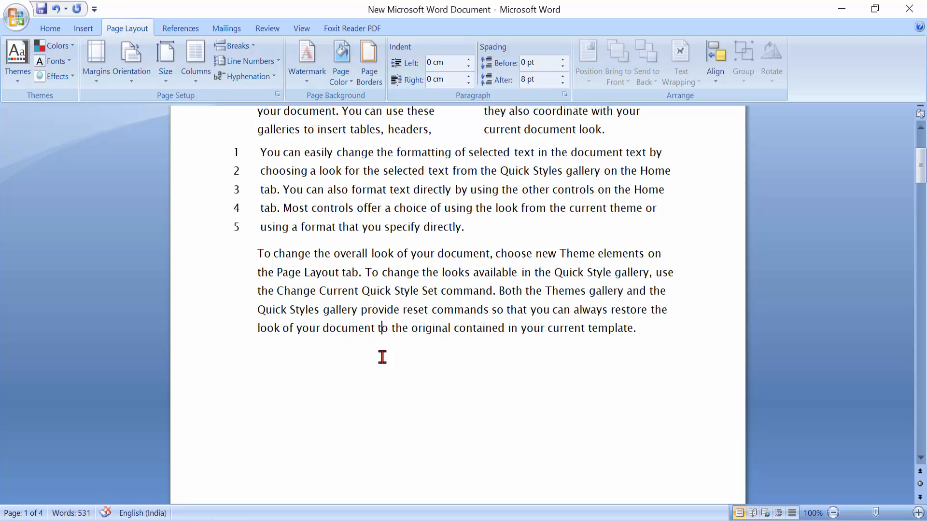
{"action": "scroll", "coordinate": [381, 355], "scroll_direction": "up", "scroll_amount": 1}
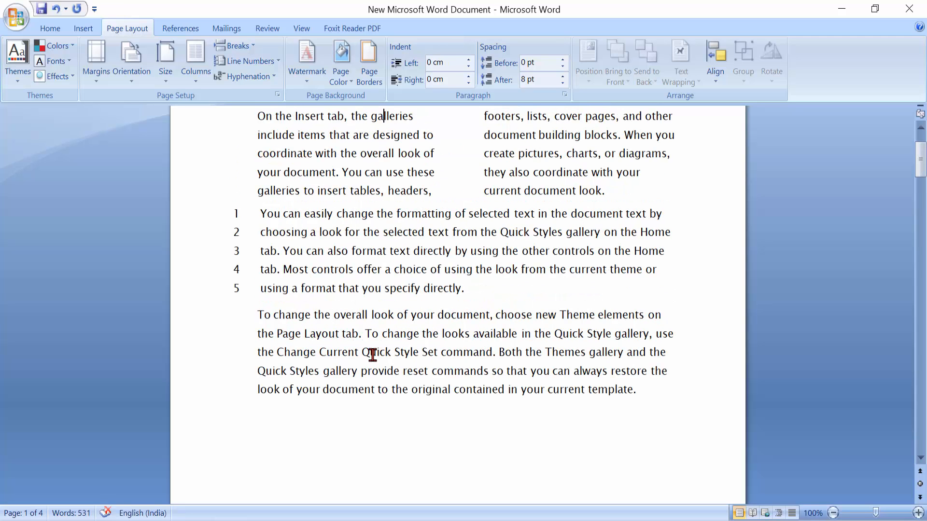
{"action": "left_click", "coordinate": [244, 76]}
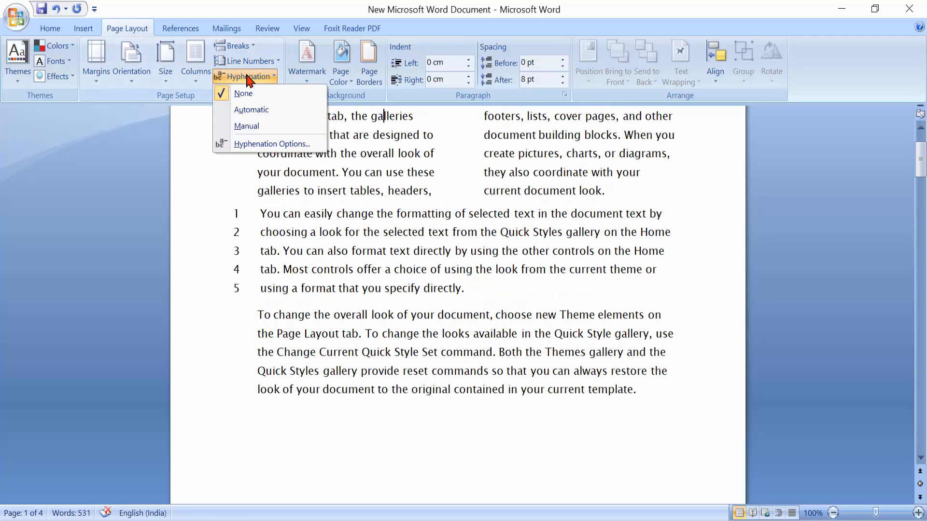
{"action": "left_click", "coordinate": [256, 111]}
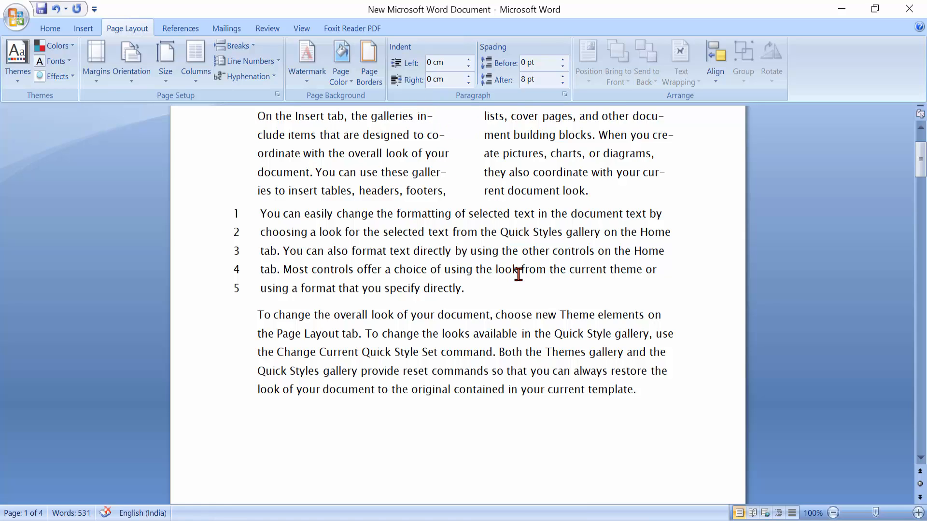
{"action": "key", "text": "ctrl+z"}
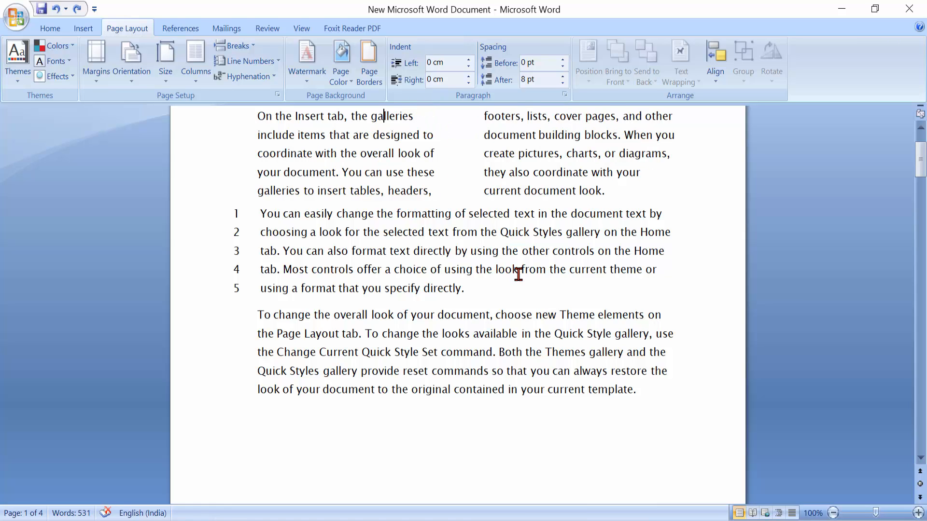
{"action": "left_click", "coordinate": [920, 128]}
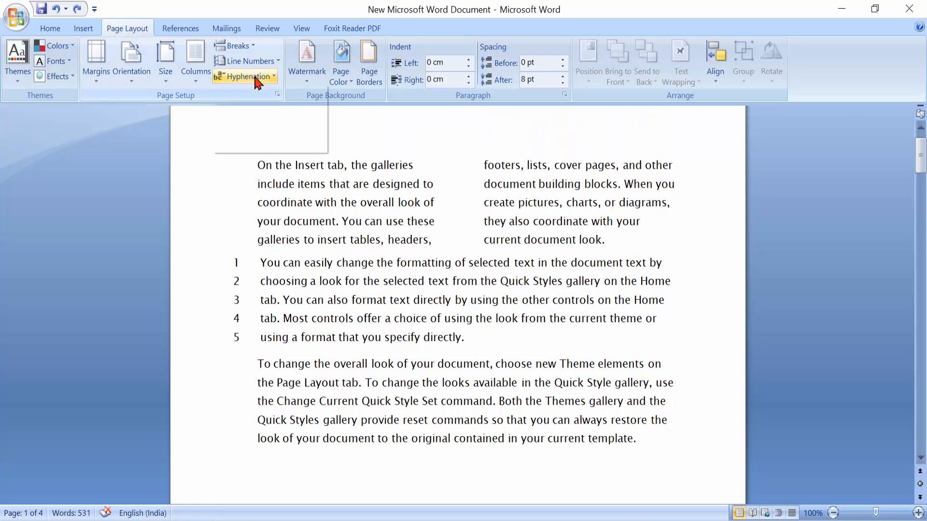
Run manual hyphenation, accepting the break in "in-clude", rejecting the one in "co-or-di-nate", and cancel at "cur-rent"
{"action": "left_click", "coordinate": [249, 77]}
{"action": "left_click", "coordinate": [269, 126]}
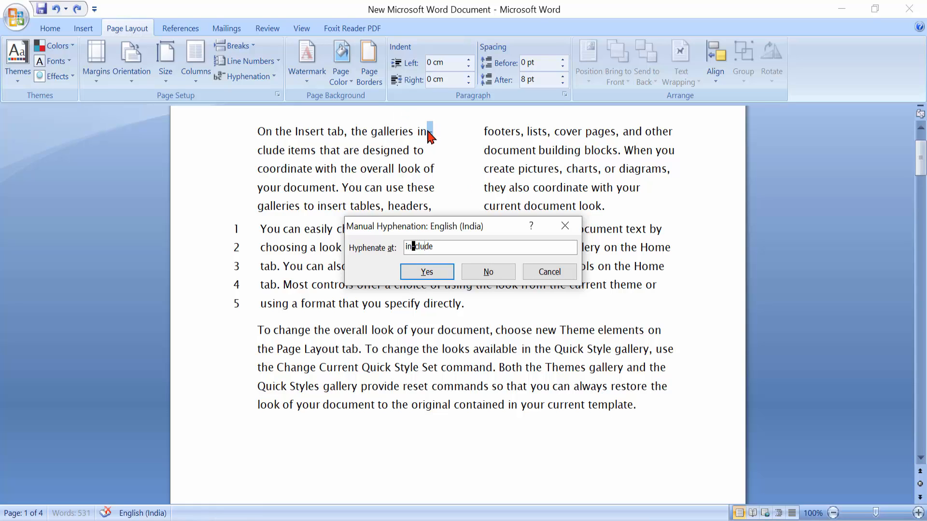
{"action": "left_click", "coordinate": [427, 273]}
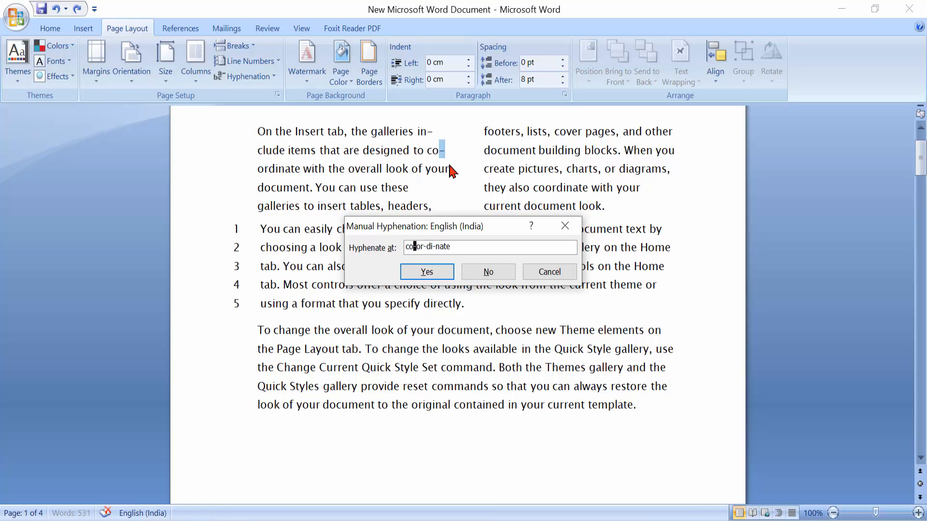
{"action": "left_click", "coordinate": [503, 276]}
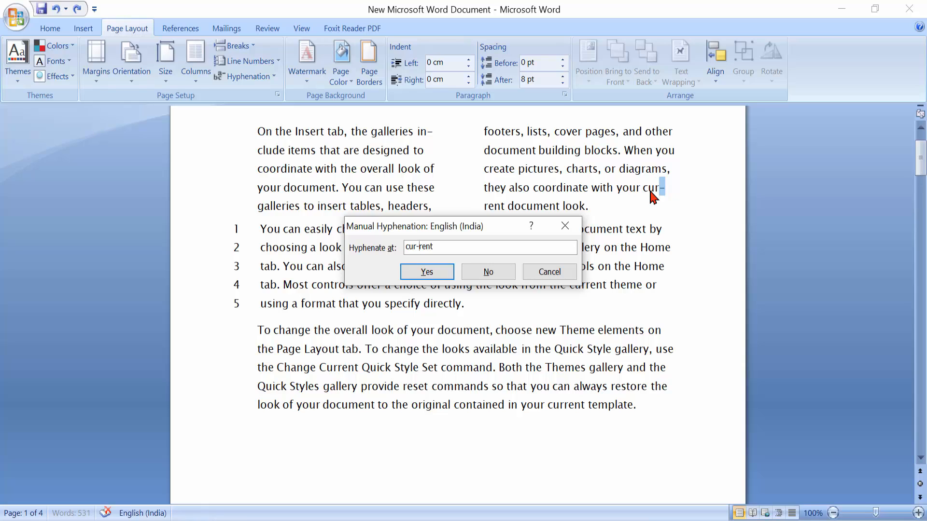
{"action": "left_click", "coordinate": [561, 274]}
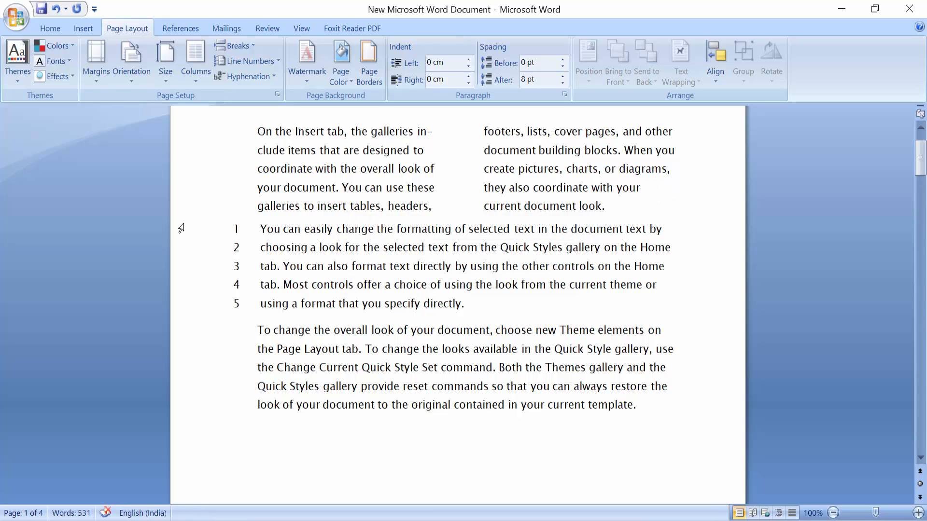
Add the preset CONFIDENTIAL 1 watermark to the document and view it on the page
{"action": "left_click", "coordinate": [921, 128]}
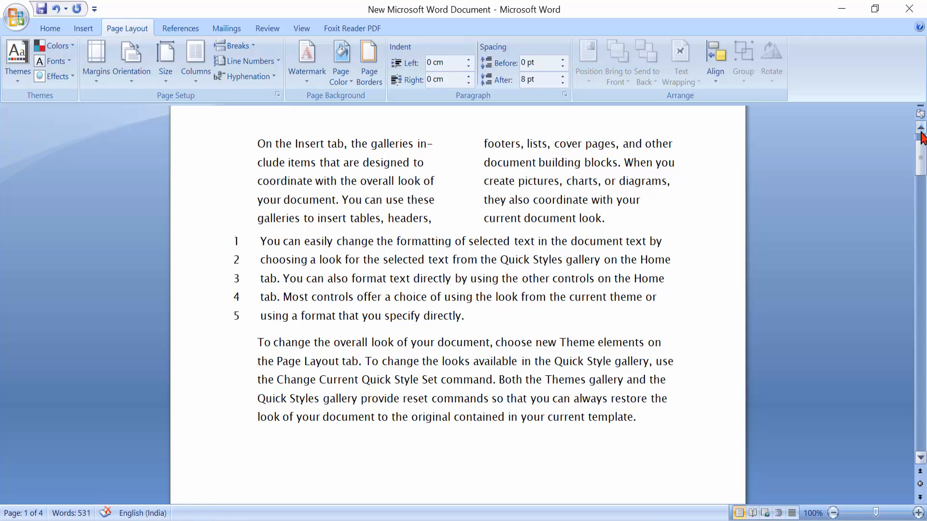
{"action": "left_click", "coordinate": [920, 129]}
{"action": "left_click", "coordinate": [920, 128]}
{"action": "left_click", "coordinate": [920, 128]}
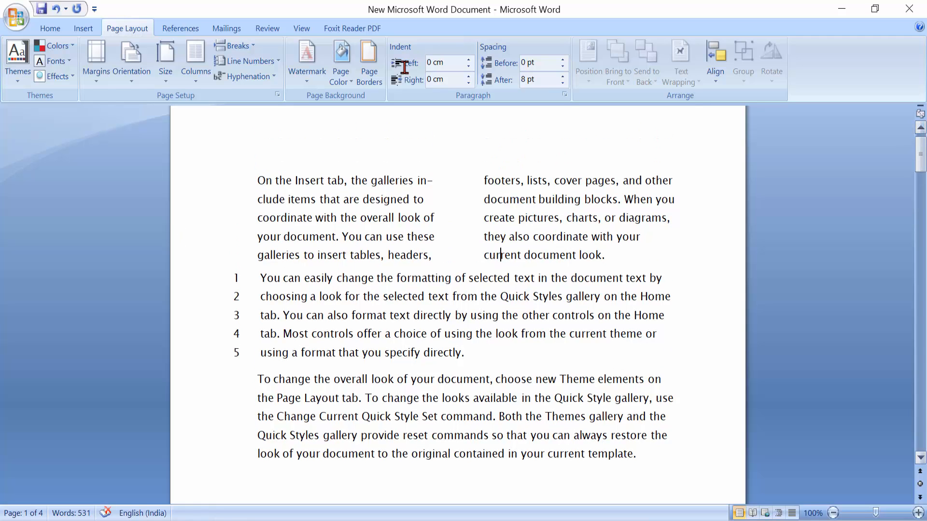
{"action": "left_click", "coordinate": [306, 80]}
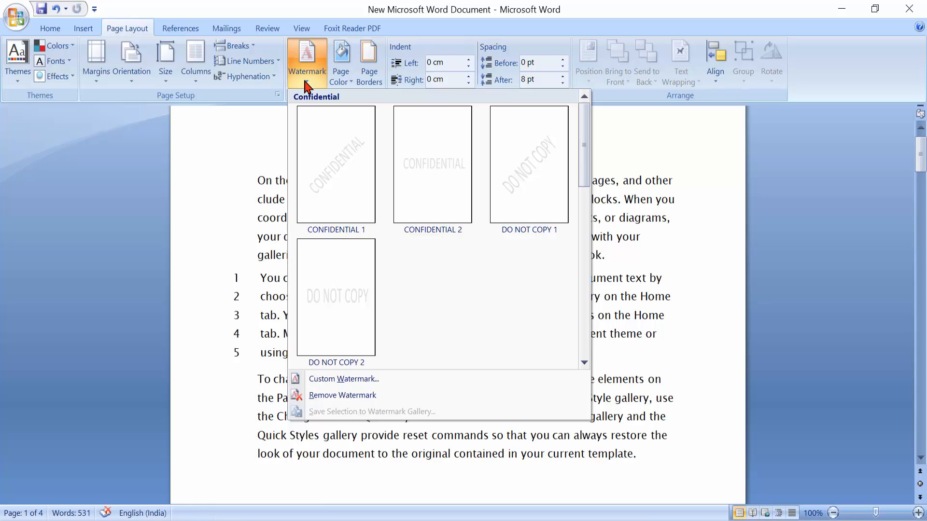
{"action": "left_click", "coordinate": [336, 164]}
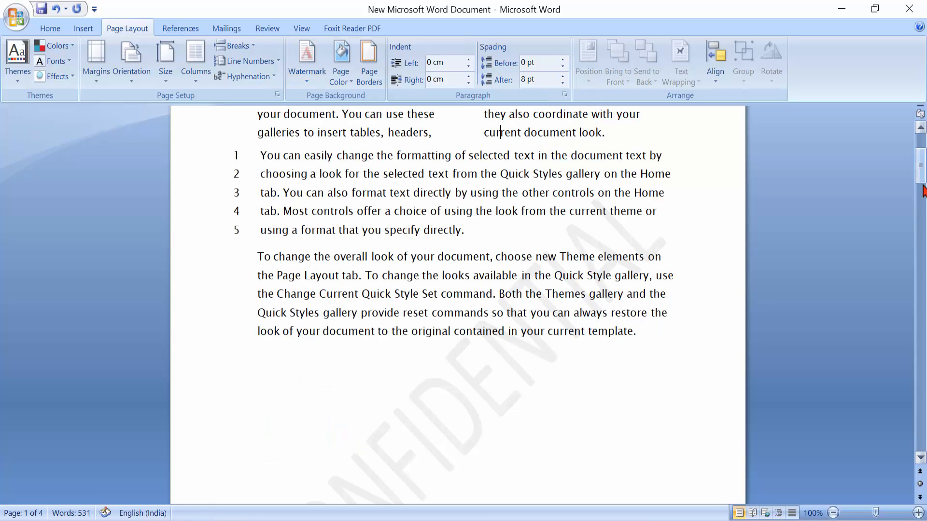
{"action": "mouse_move", "coordinate": [923, 178]}
{"action": "left_mouse_down"}
{"action": "mouse_move", "coordinate": [923, 200]}
{"action": "mouse_move", "coordinate": [923, 189]}
{"action": "left_mouse_up"}
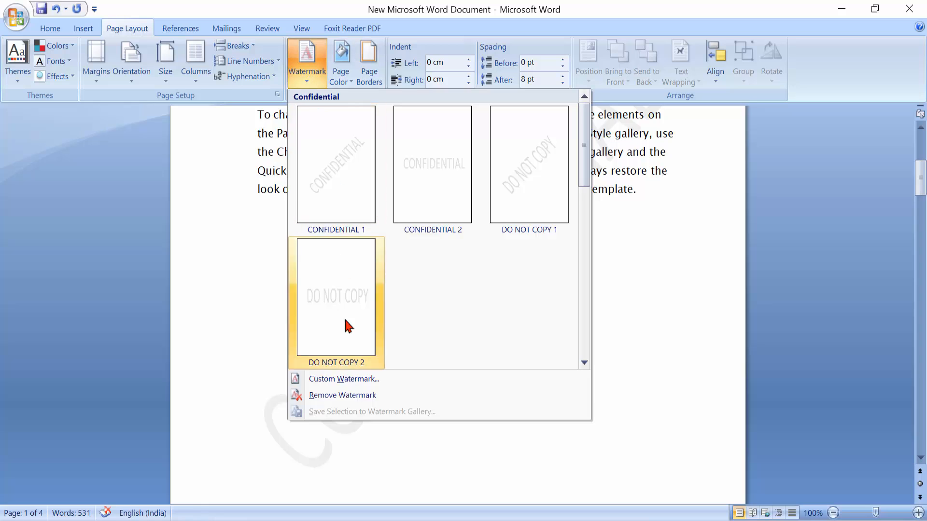
Set the CONFIDENTIAL text watermark's colour to a darker gray through the custom watermark settings
{"action": "left_click", "coordinate": [351, 380]}
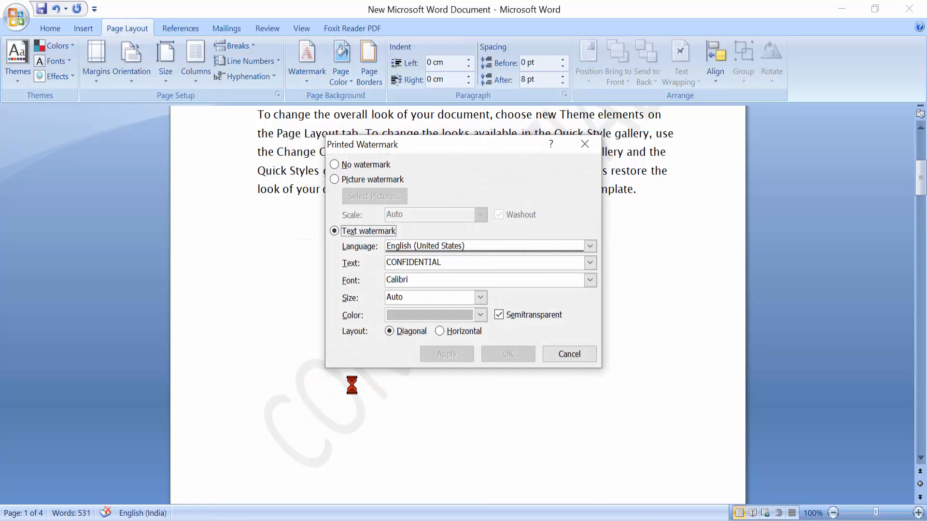
{"action": "left_click", "coordinate": [466, 316]}
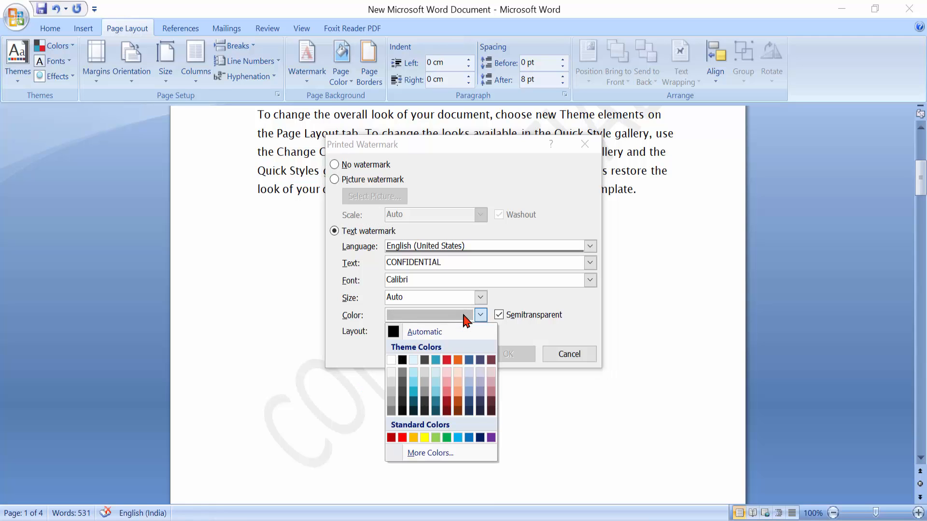
{"action": "left_click", "coordinate": [403, 373]}
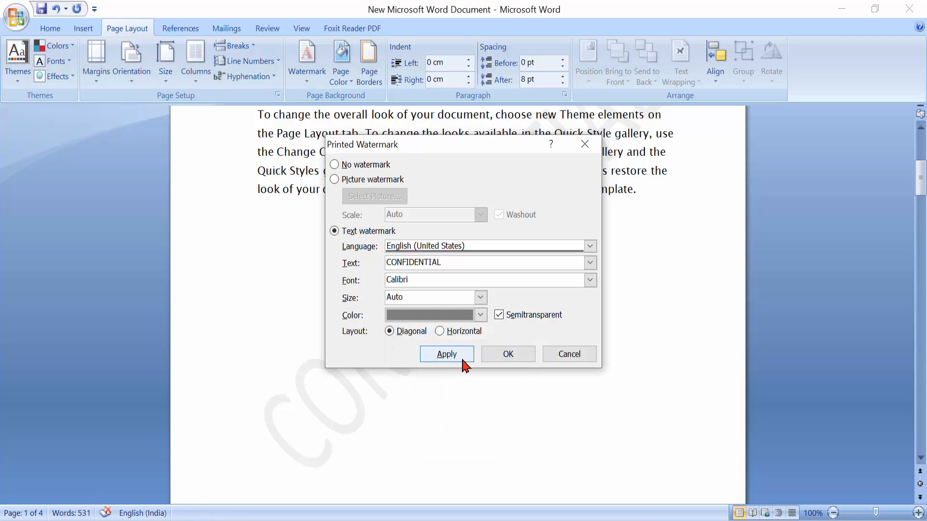
{"action": "left_click", "coordinate": [499, 362]}
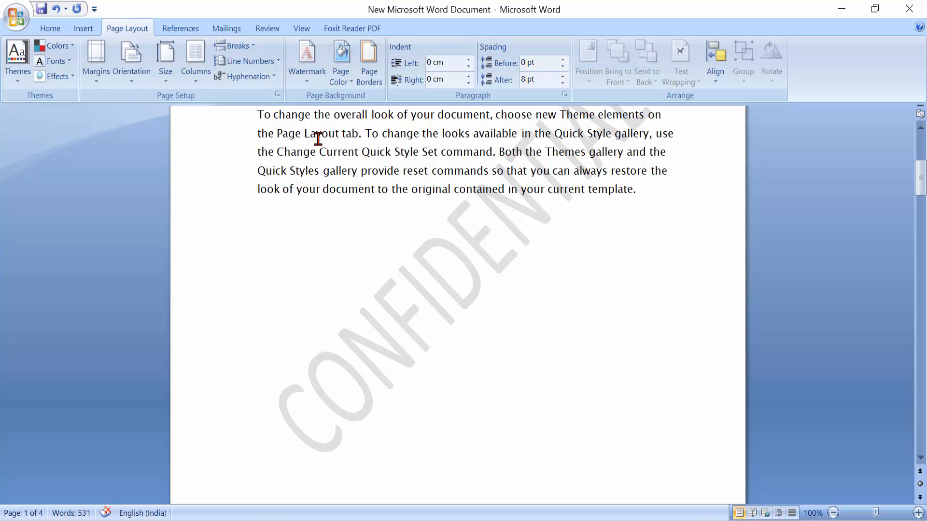
Replace the custom watermark's text with "ROFEL BBA"
{"action": "left_click", "coordinate": [308, 78]}
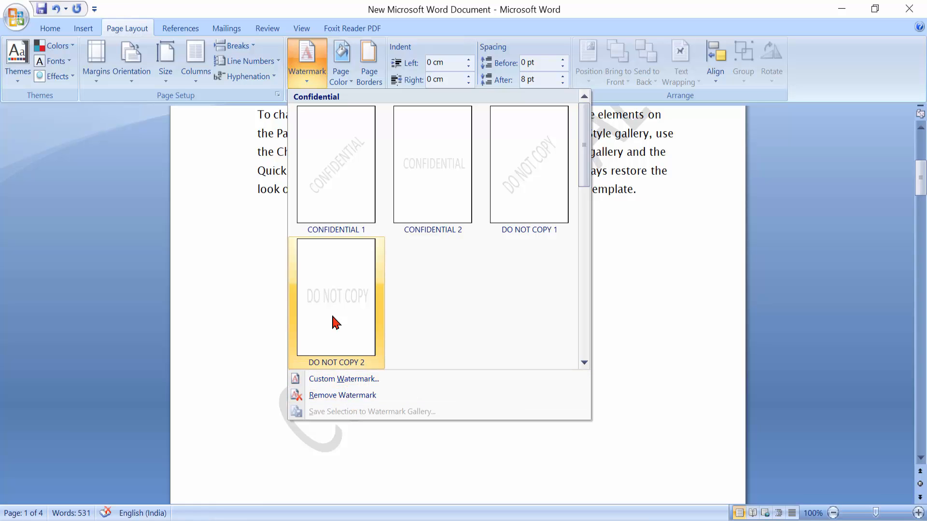
{"action": "left_click", "coordinate": [356, 381]}
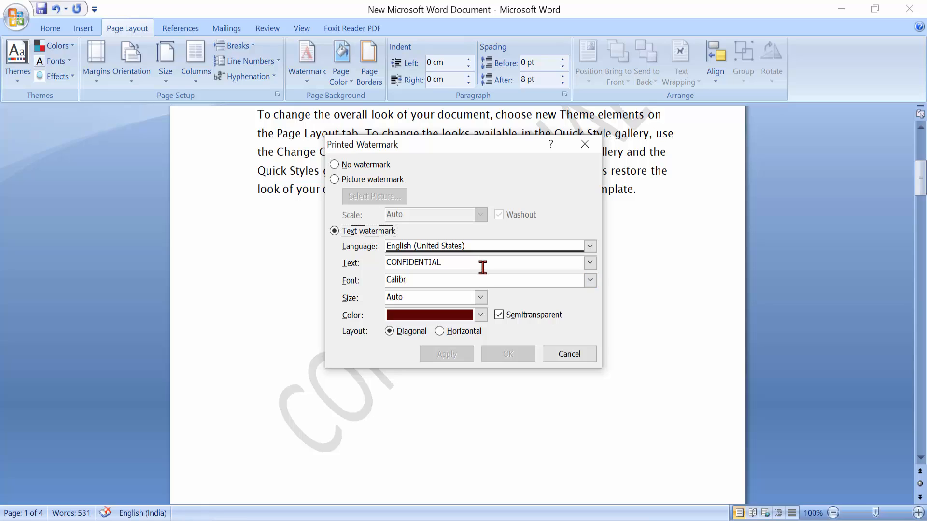
{"action": "left_click", "coordinate": [516, 265]}
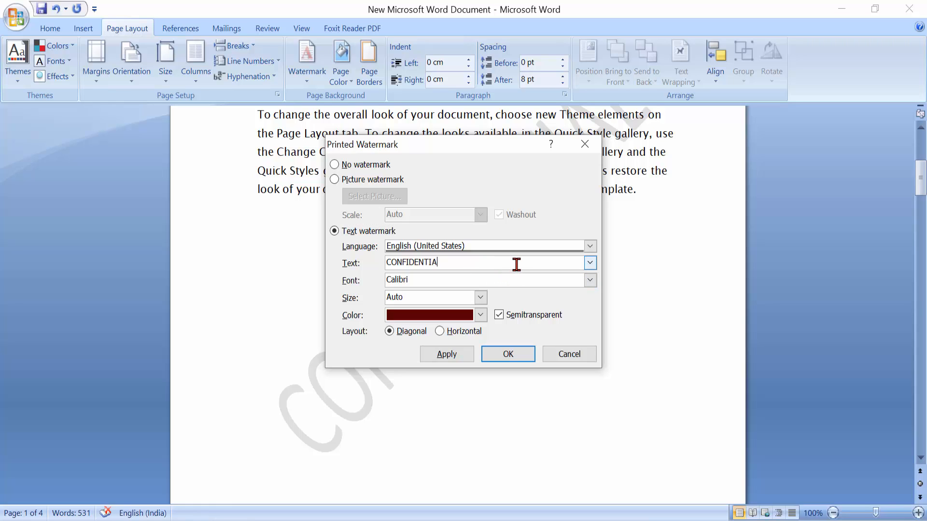
{"action": "key", "text": "BackSpace"}
{"action": "key", "text": "BackSpace"}
{"action": "key", "text": "BackSpace"}
{"action": "key", "text": "BackSpace"}
{"action": "key", "text": "BackSpace"}
{"action": "key", "text": "BackSpace"}
{"action": "key", "text": "BackSpace"}
{"action": "key", "text": "BackSpace"}
{"action": "key", "text": "BackSpace"}
{"action": "key", "text": "BackSpace"}
{"action": "key", "text": "BackSpace"}
{"action": "key", "text": "BackSpace"}
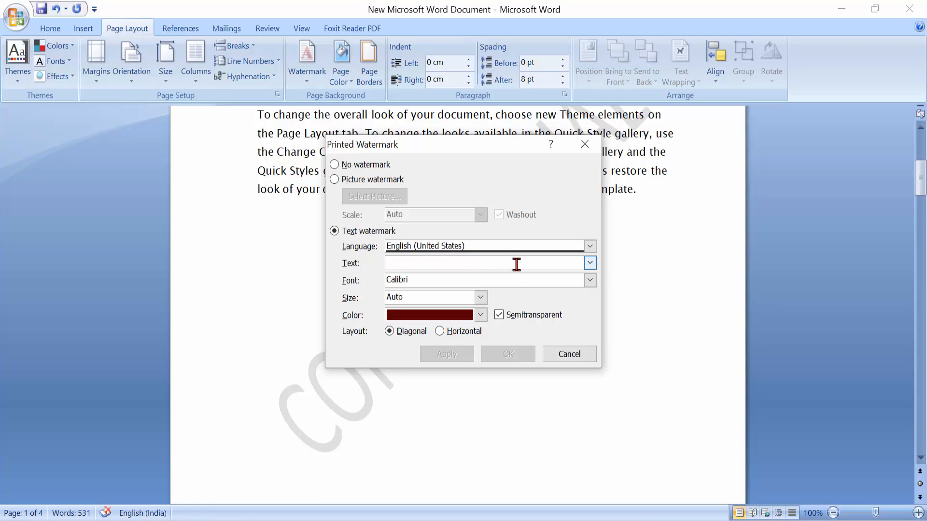
{"action": "type", "text": "R"}
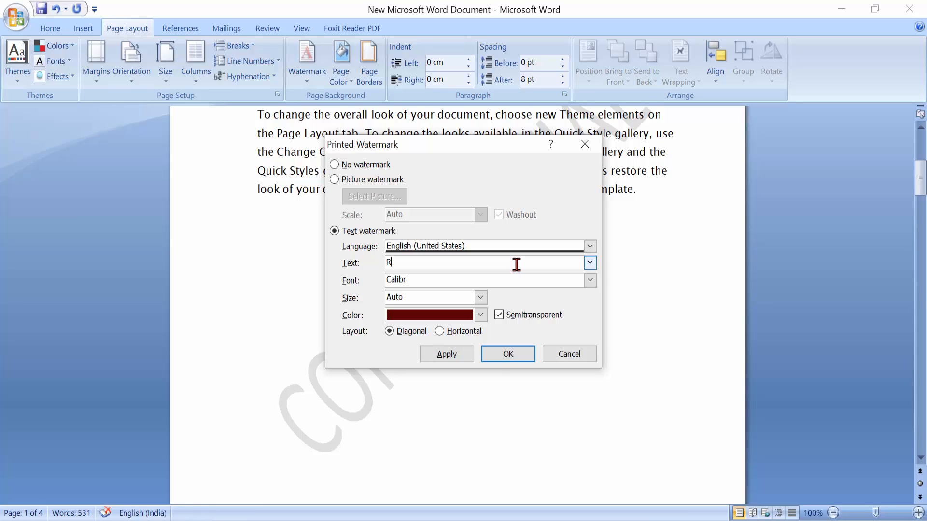
{"action": "type", "text": "OFEL"}
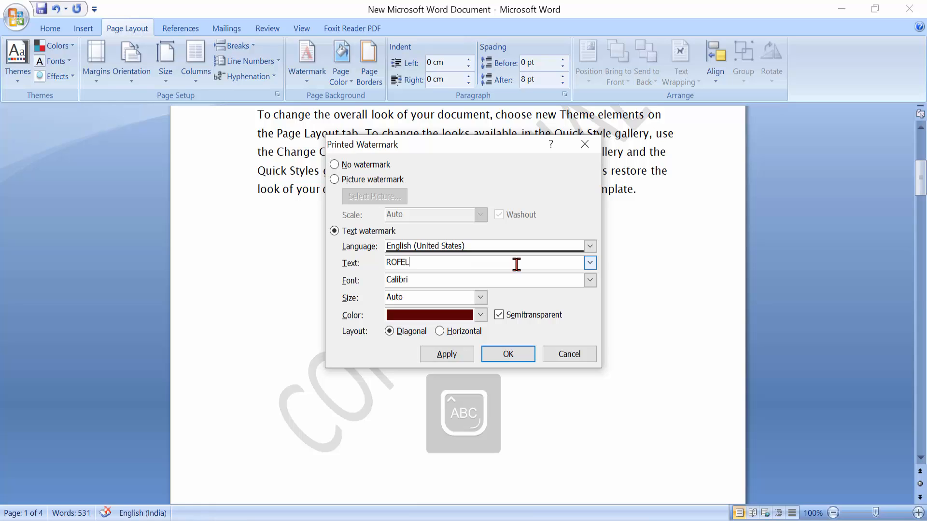
{"action": "type", "text": " BBA"}
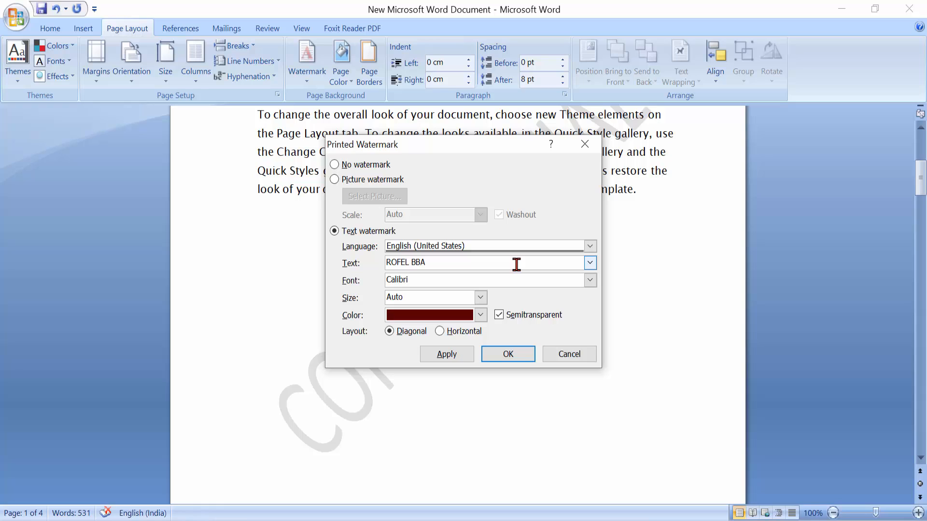
Apply the "ROFEL BBA" watermark in dark gray, and remove the watermark from the document
{"action": "left_click", "coordinate": [480, 314]}
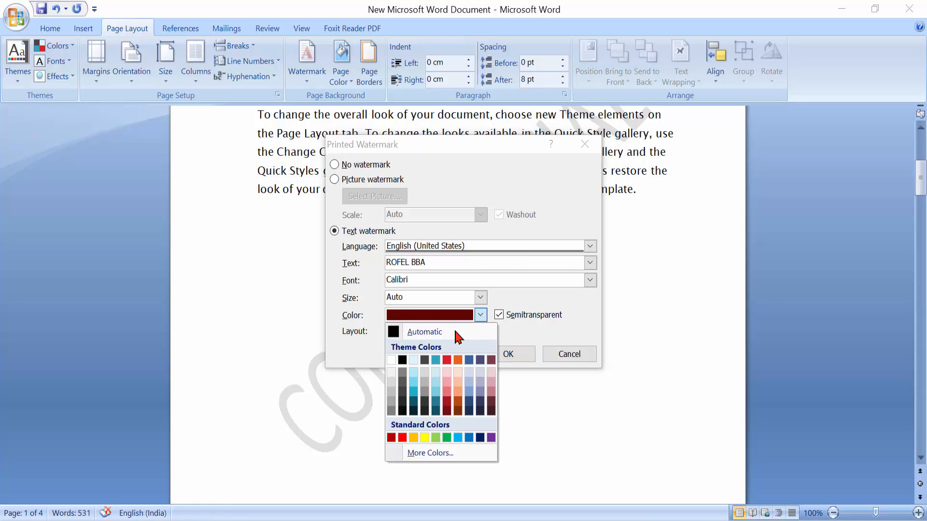
{"action": "left_click", "coordinate": [403, 385]}
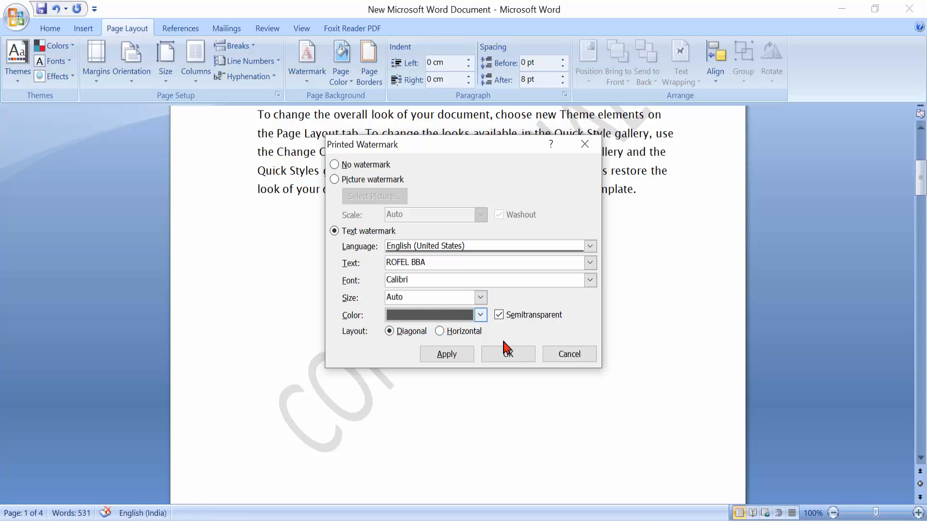
{"action": "left_click", "coordinate": [464, 357]}
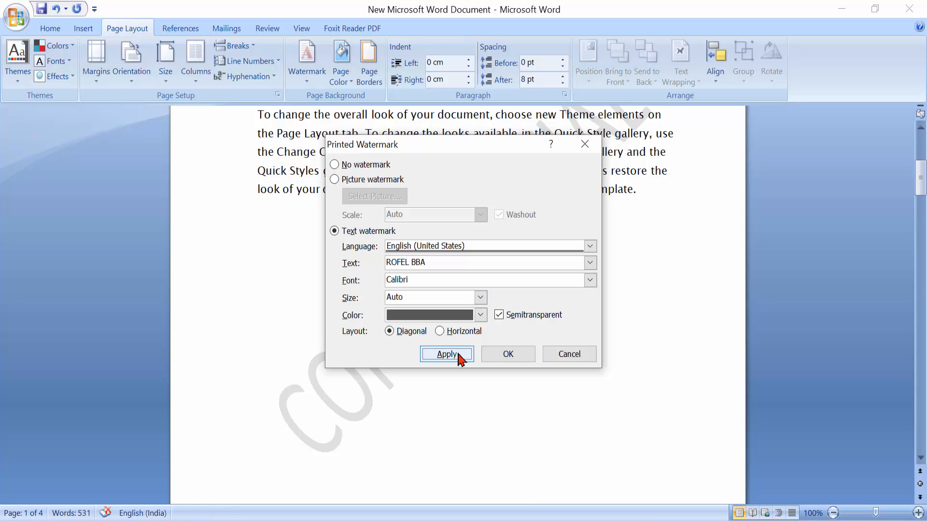
{"action": "left_click", "coordinate": [569, 355]}
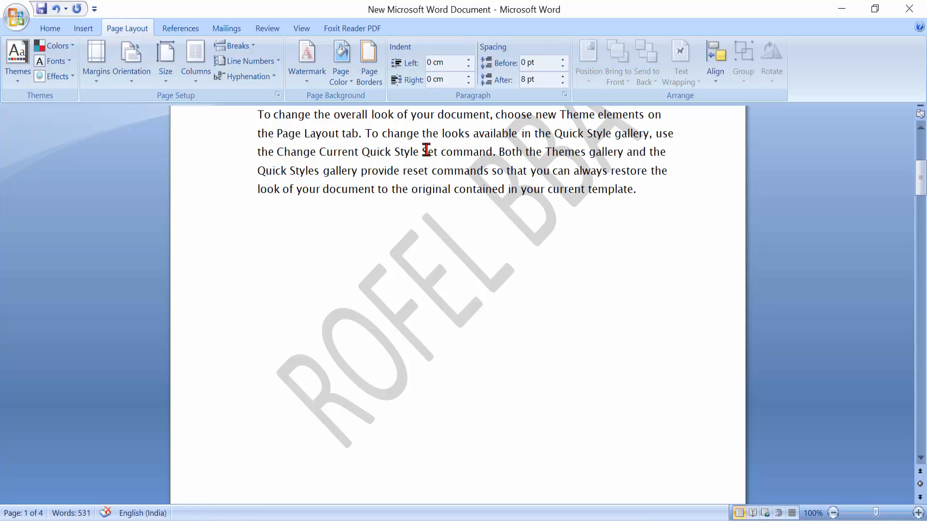
{"action": "left_click", "coordinate": [306, 73]}
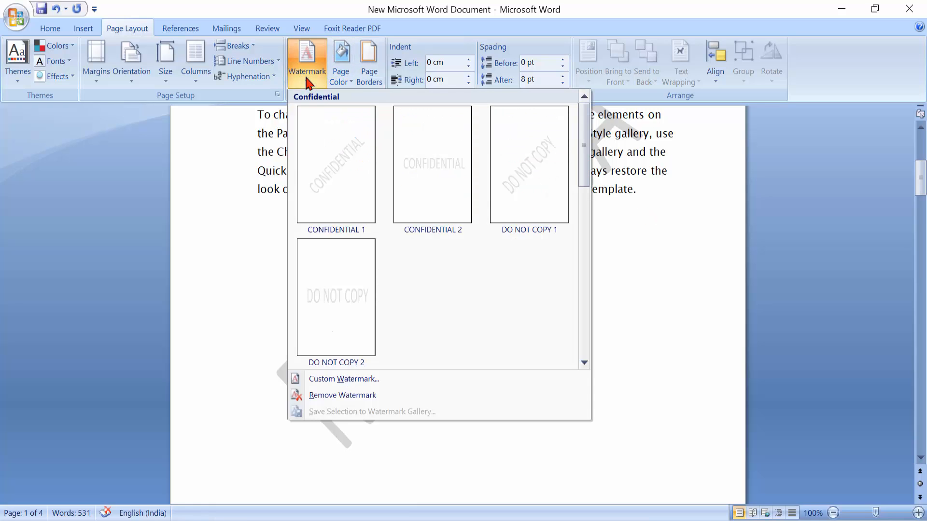
{"action": "left_click", "coordinate": [348, 399]}
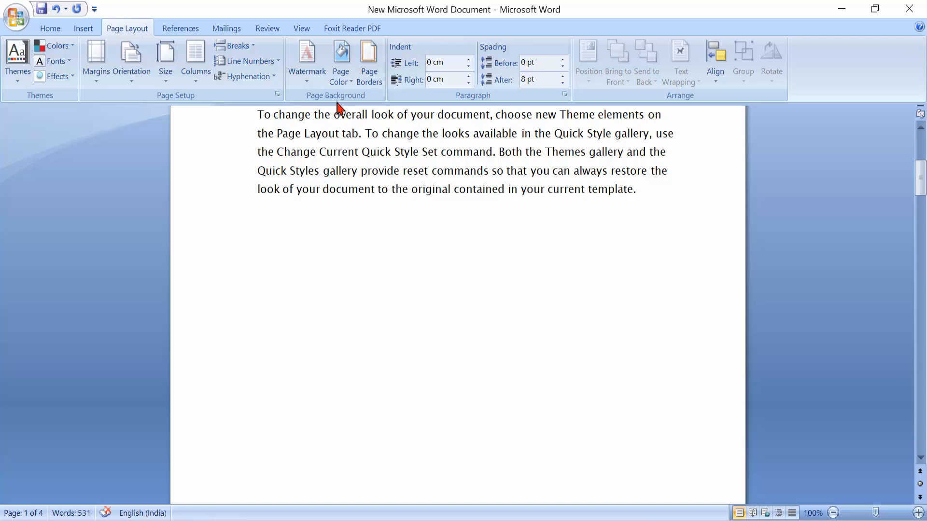
Try a pale lavender page colour, and change the page colour to a light aqua theme colour
{"action": "left_click", "coordinate": [346, 83]}
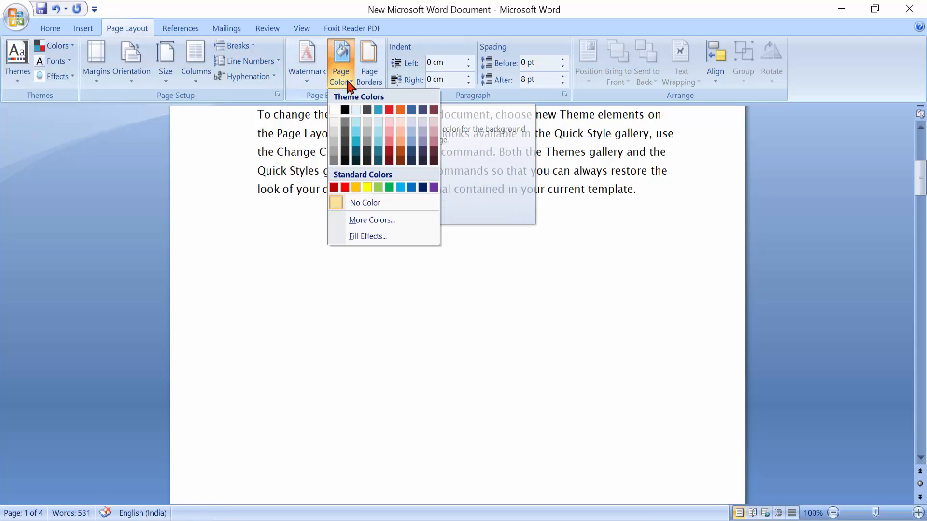
{"action": "left_click", "coordinate": [335, 428]}
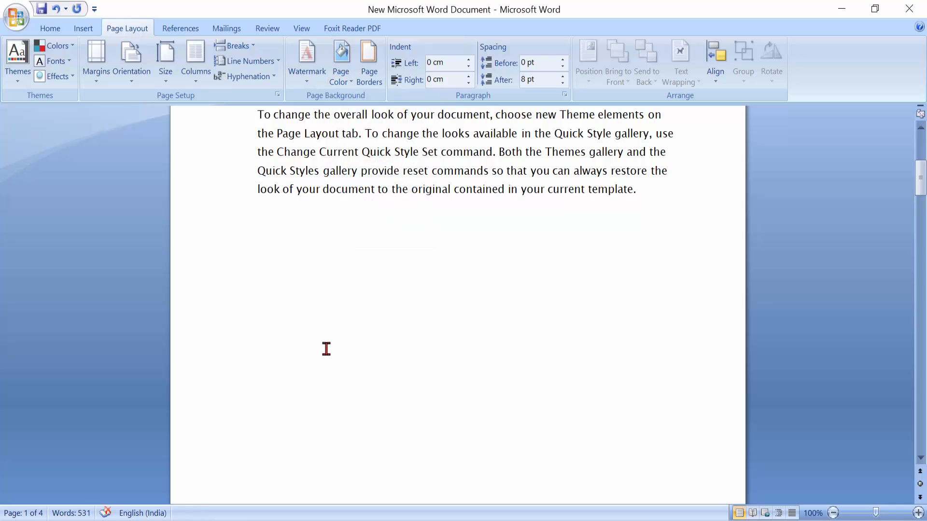
{"action": "left_click", "coordinate": [346, 83]}
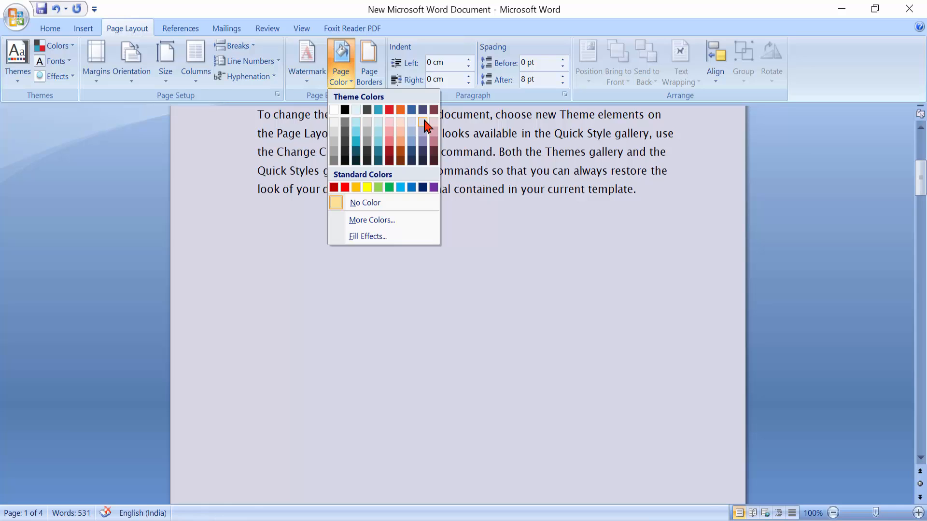
{"action": "left_click", "coordinate": [424, 121]}
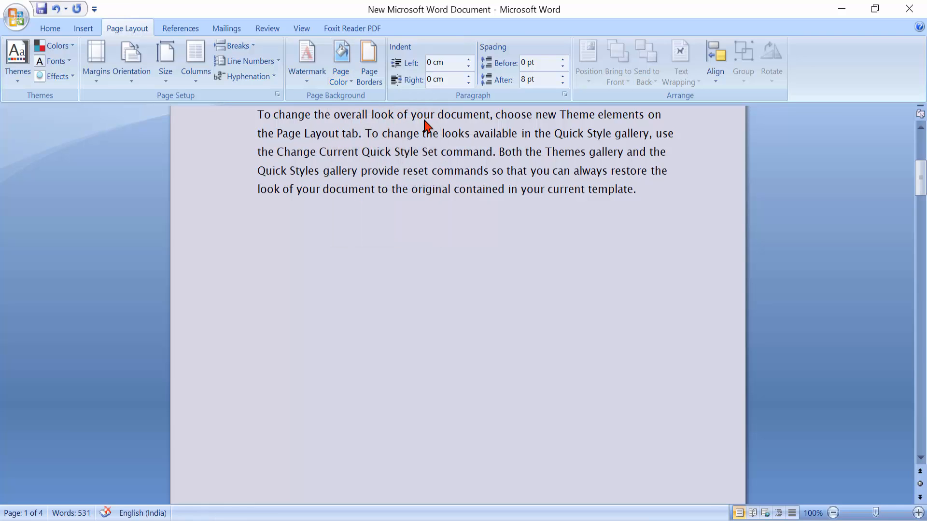
{"action": "left_click", "coordinate": [342, 81]}
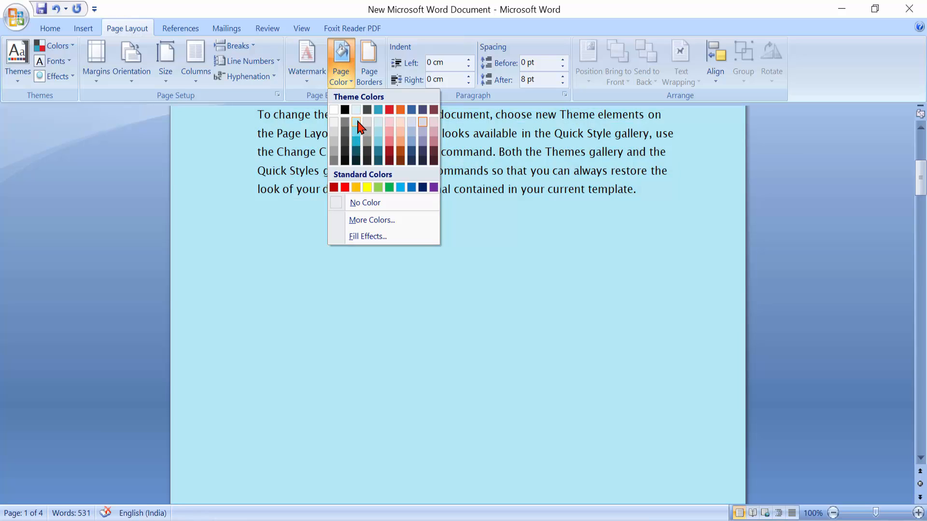
{"action": "left_click", "coordinate": [357, 123]}
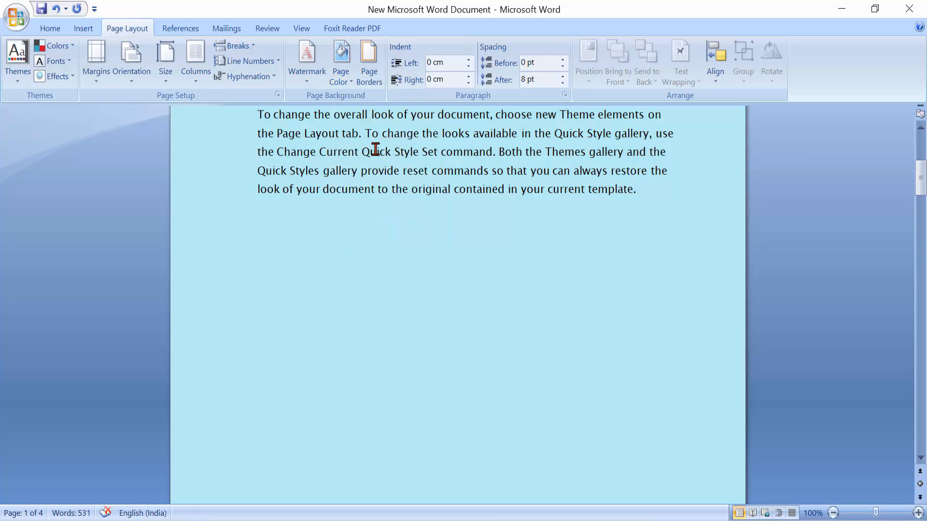
Start a page border for the document, trying the Shadow and 3-D settings before choosing Box
{"action": "left_click", "coordinate": [368, 79]}
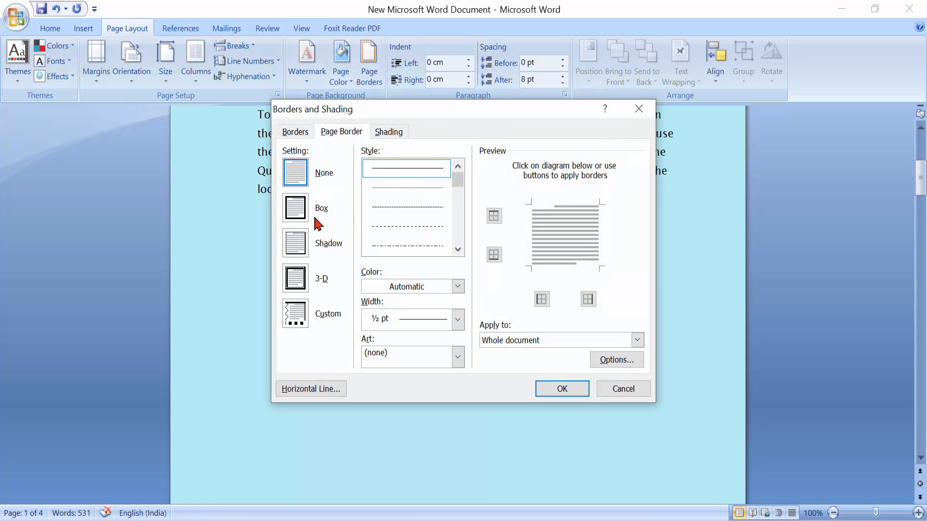
{"action": "left_click", "coordinate": [291, 218]}
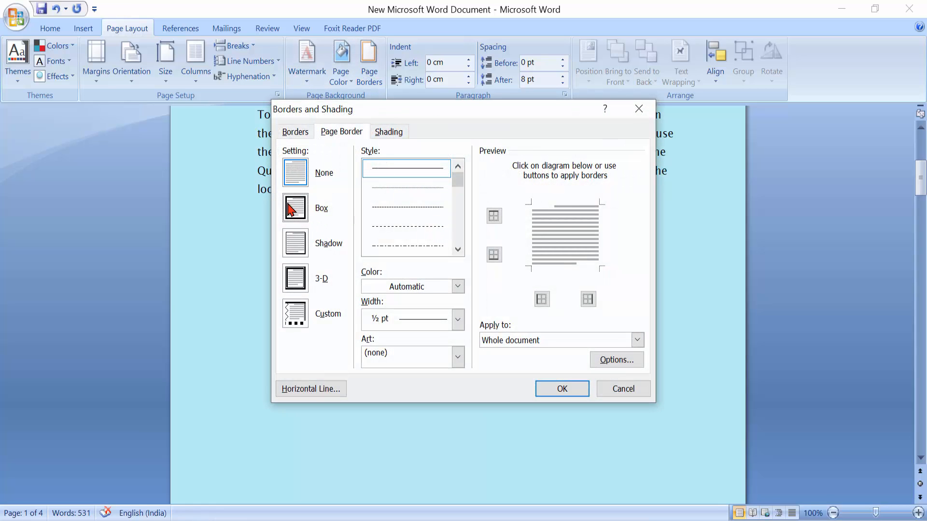
{"action": "left_click", "coordinate": [297, 254]}
{"action": "left_click", "coordinate": [303, 282]}
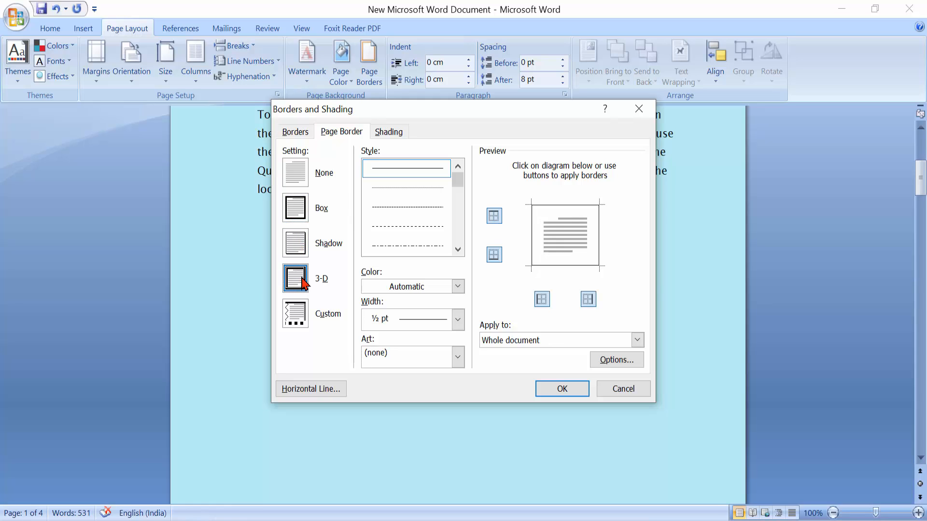
{"action": "left_click", "coordinate": [295, 205]}
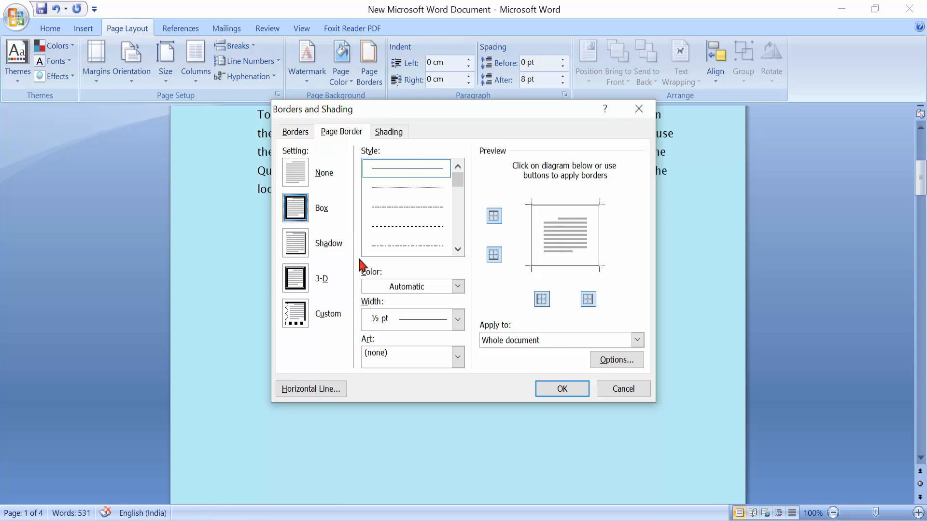
Choose the double-line style with a thick outer and a thin inner line for the page border
{"action": "left_click", "coordinate": [458, 250]}
{"action": "left_click", "coordinate": [457, 249]}
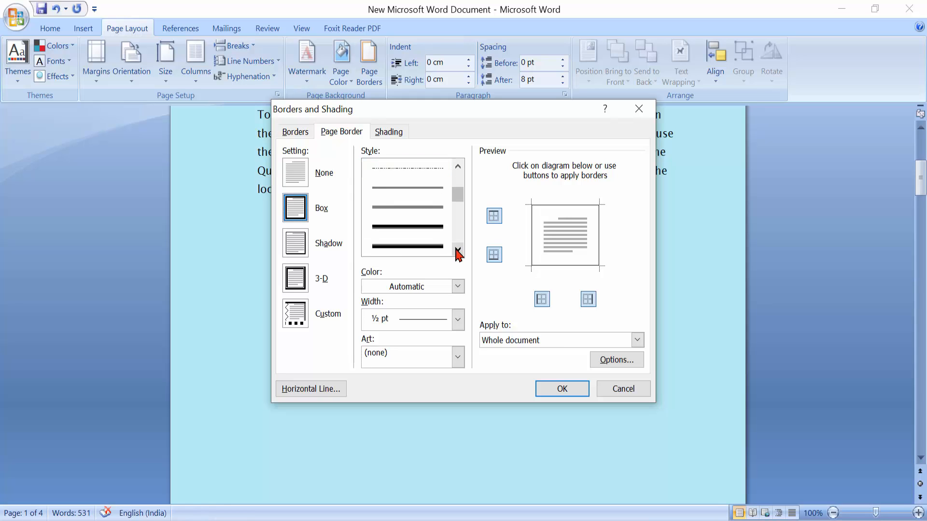
{"action": "left_click", "coordinate": [458, 250]}
{"action": "left_click", "coordinate": [403, 247]}
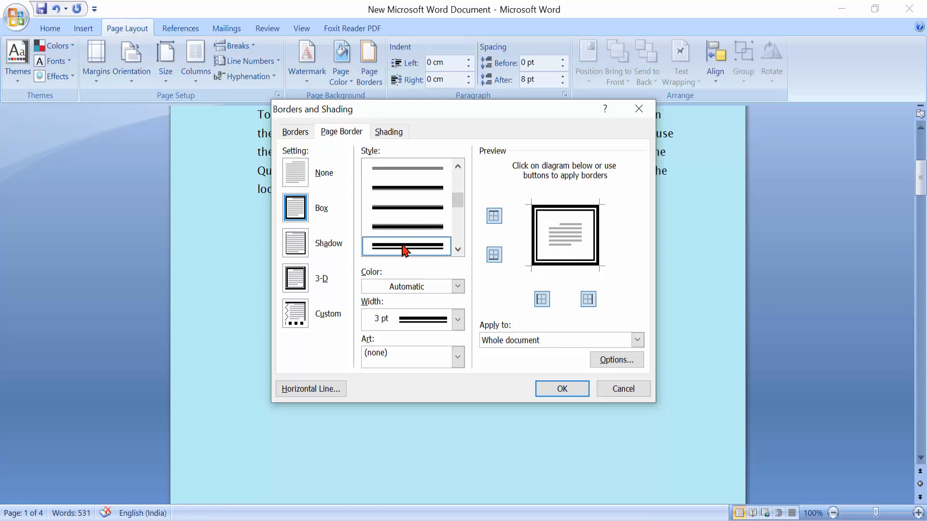
Set the page border's width to 4 ½ pt and apply the border to the whole document
{"action": "left_click", "coordinate": [457, 319]}
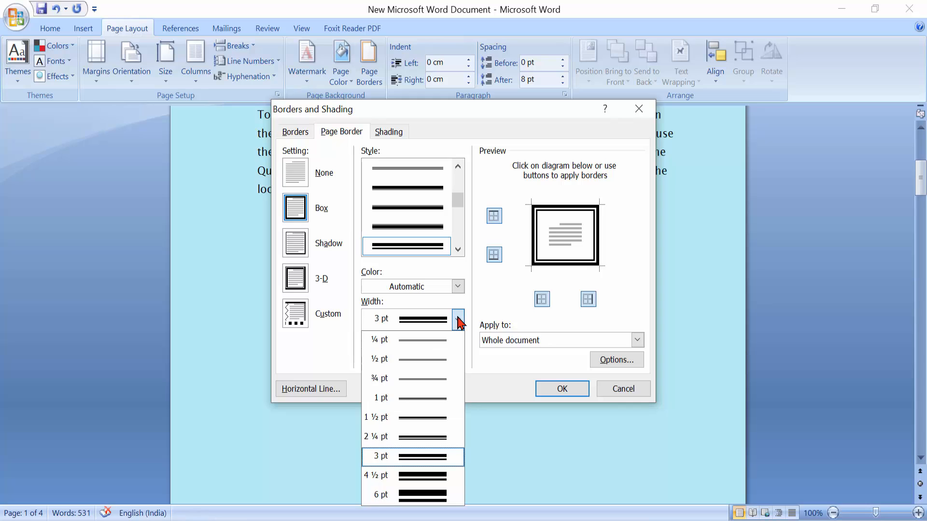
{"action": "left_click", "coordinate": [424, 477]}
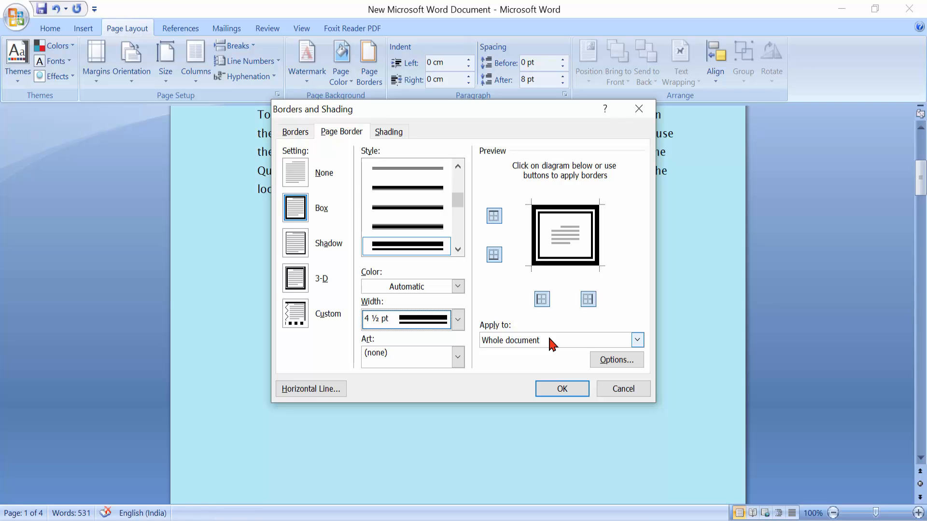
{"action": "left_click", "coordinate": [562, 389]}
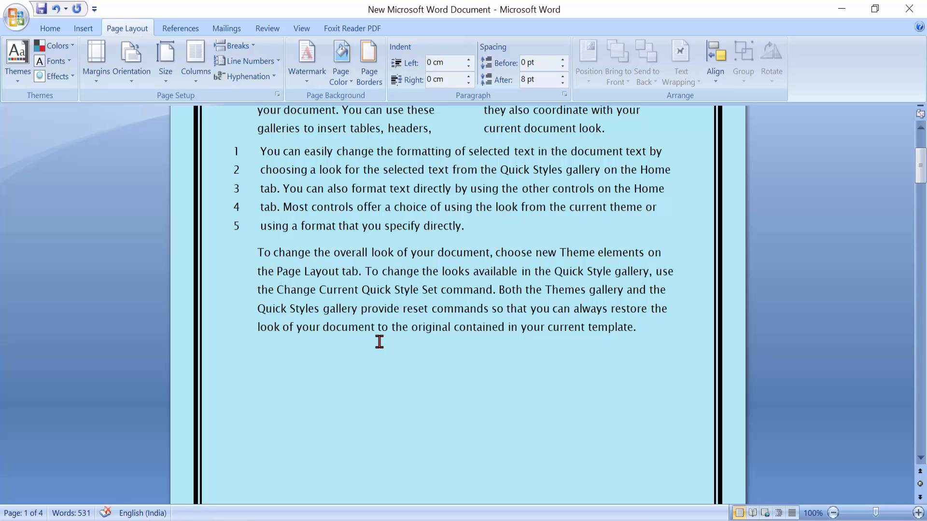
{"action": "left_click", "coordinate": [501, 129]}
{"action": "left_click_drag", "start_coordinate": [920, 127], "coordinate": [920, 131]}
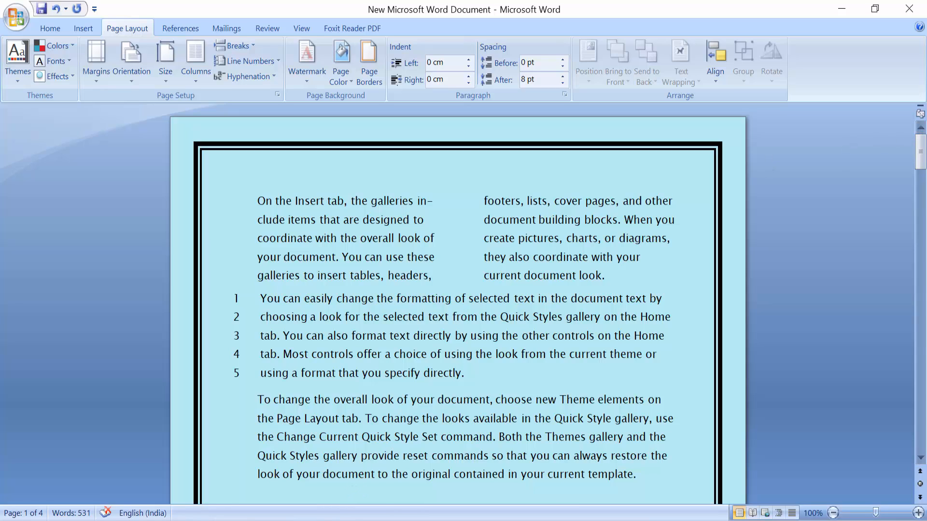